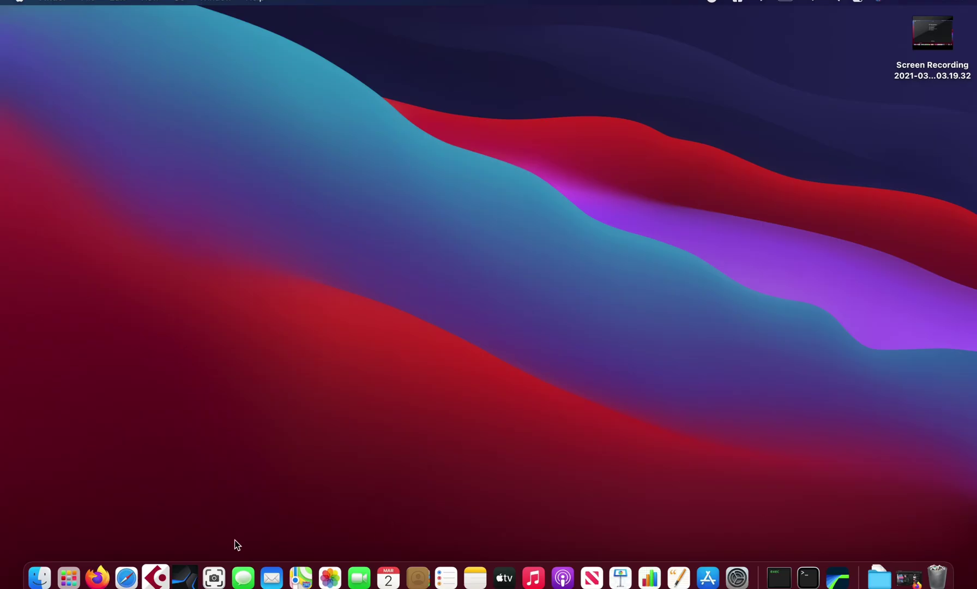
# Step: Launch Studio One 5 from the Dock and wait for its Start page
pyautogui.click(188, 576)
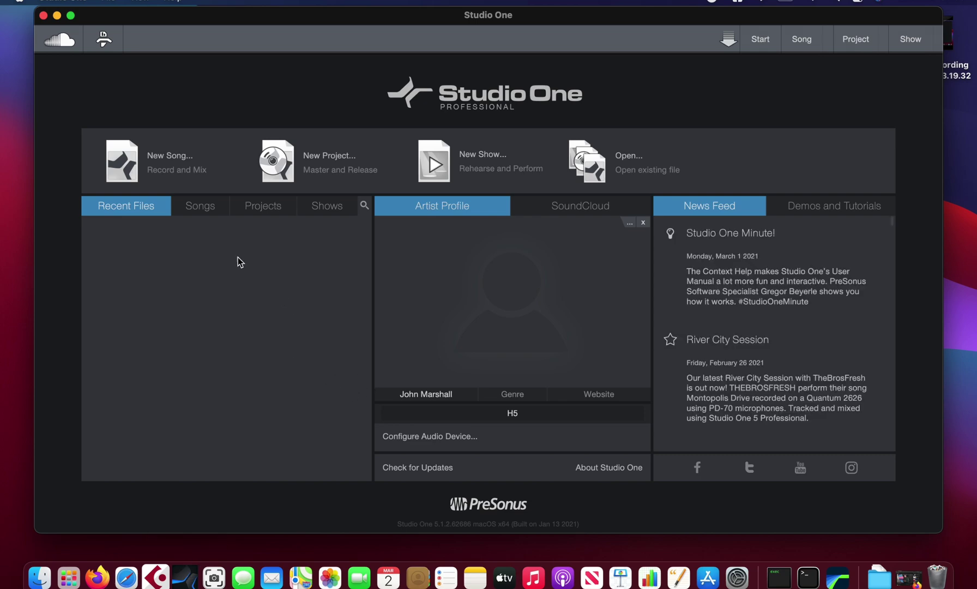
# Step: Create an empty new song with default settings, then open the Studio One application menu
pyautogui.click(164, 157)
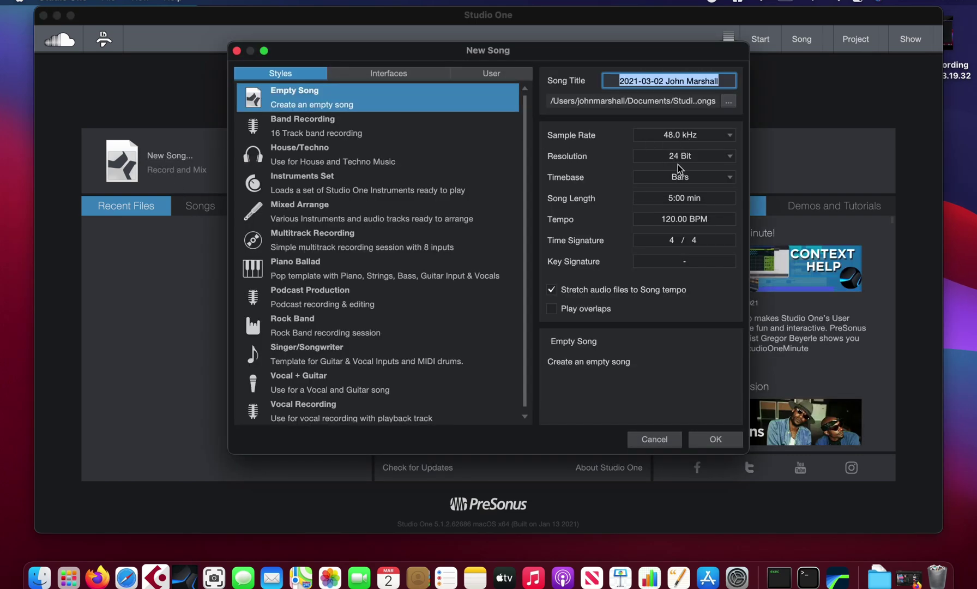
pyautogui.click(708, 439)
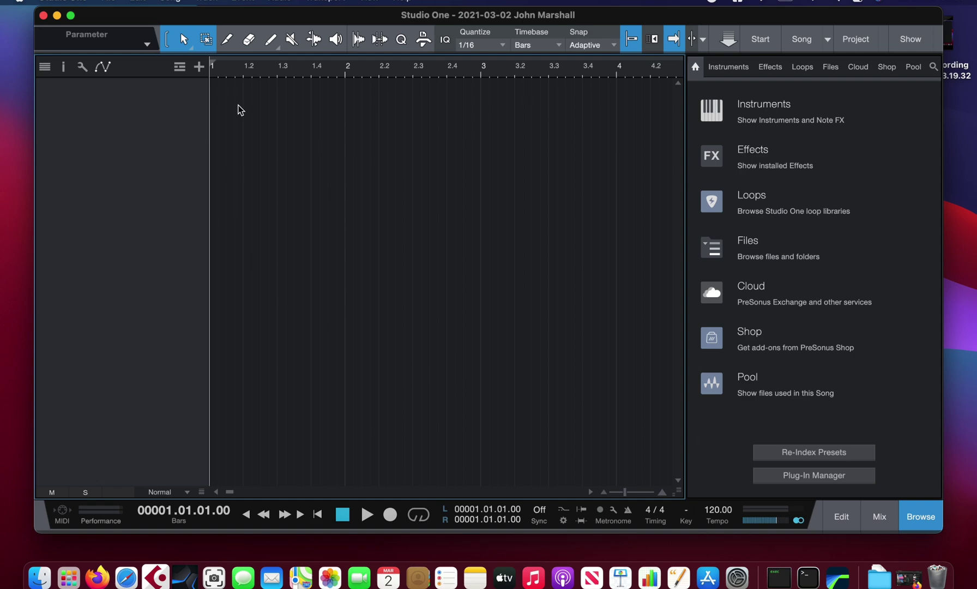
pyautogui.click(109, 2)
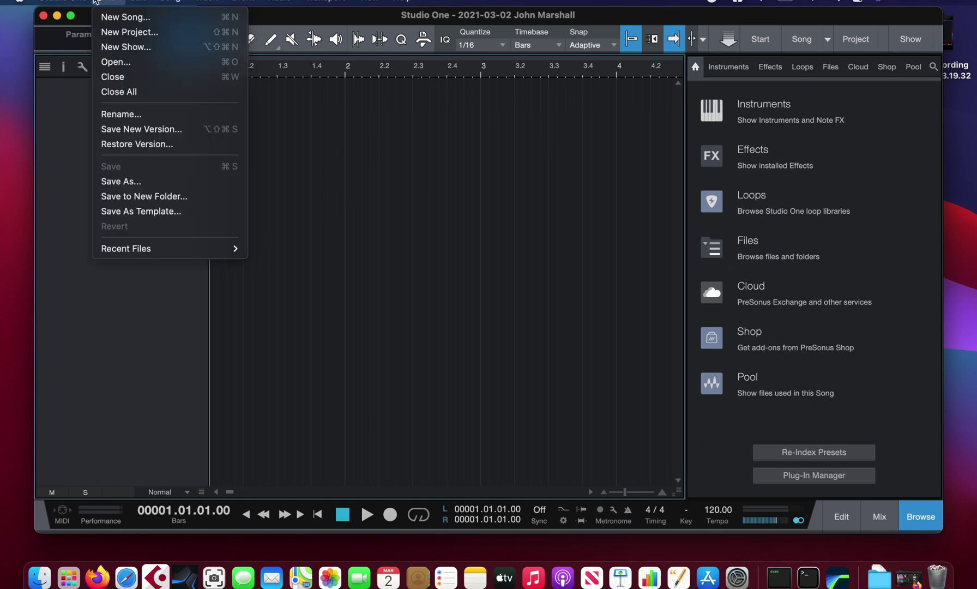
pyautogui.moveTo(63, 2)
pyautogui.click(76, 39)
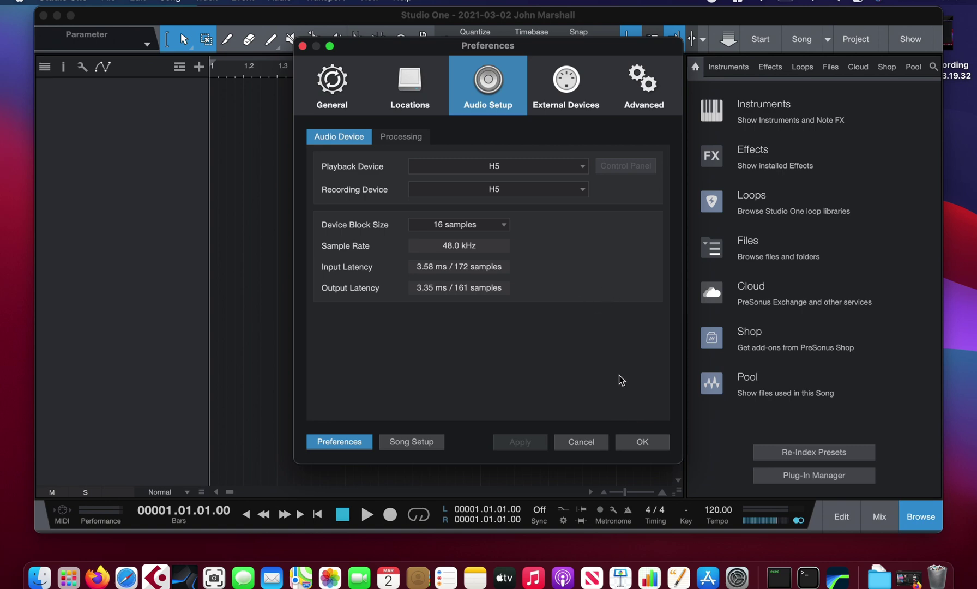
# Step: Close Preferences and add eight mono audio tracks, Track 1 to Track 8
pyautogui.click(630, 443)
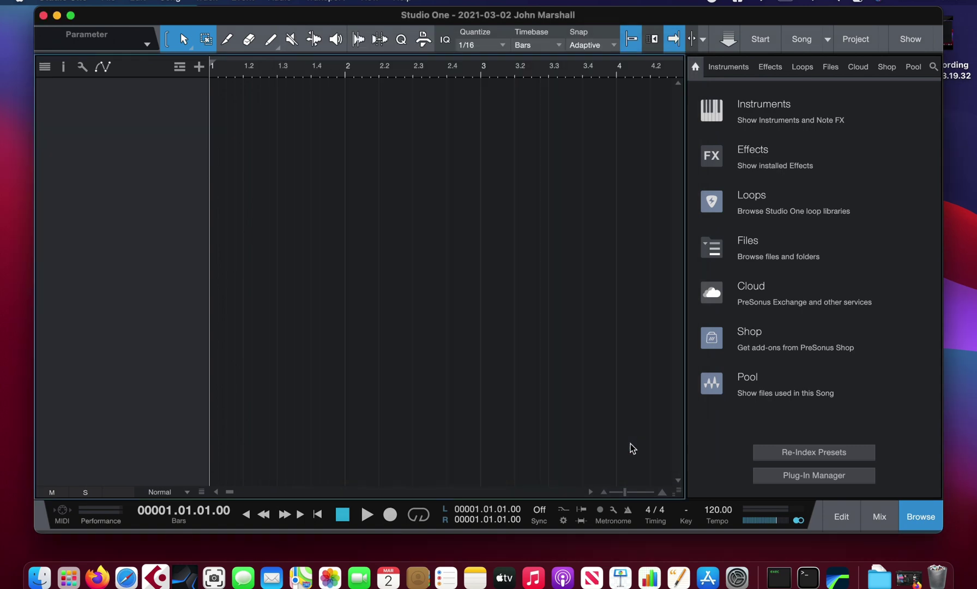
pyautogui.rightClick(132, 127)
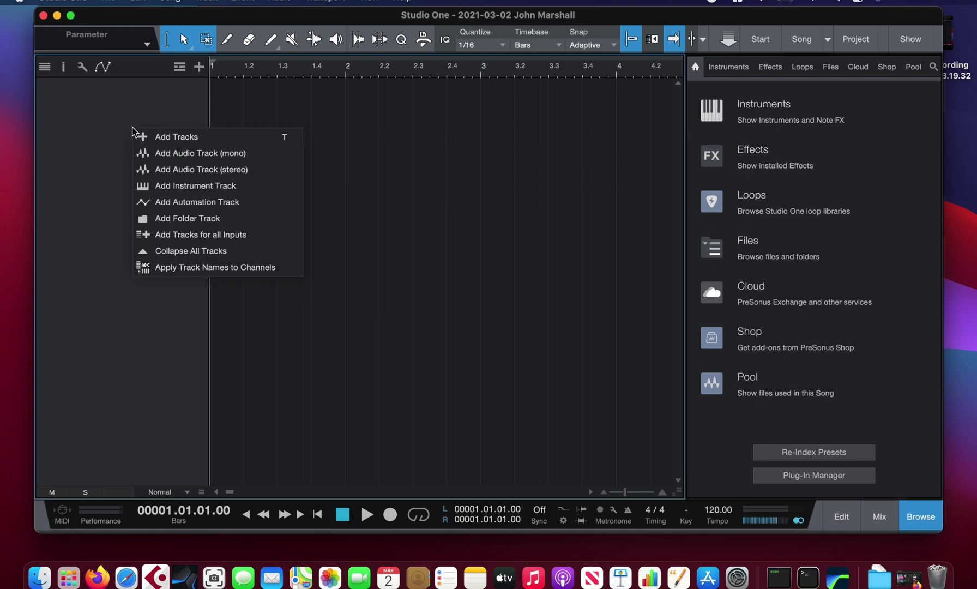
pyautogui.click(146, 135)
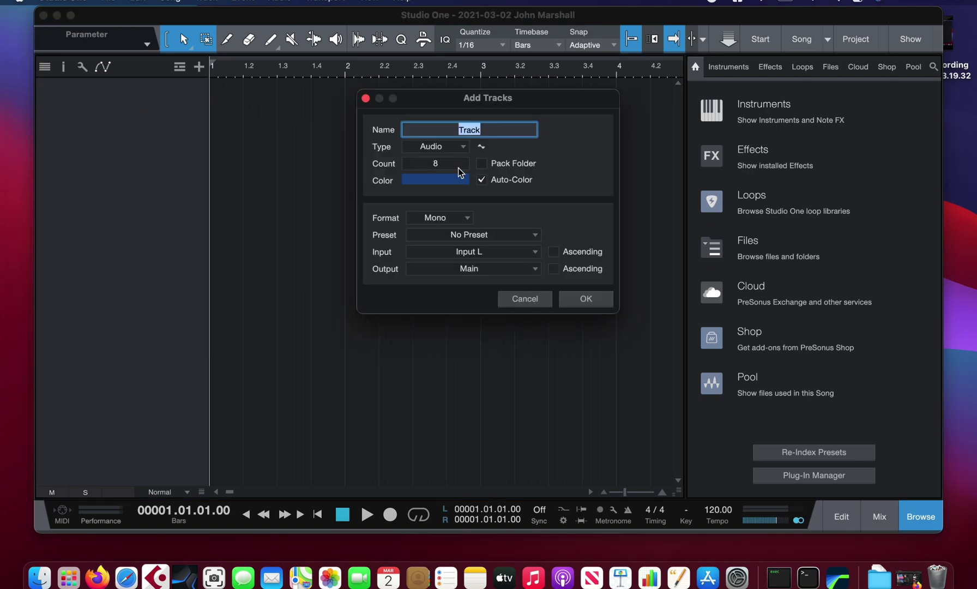
pyautogui.click(576, 303)
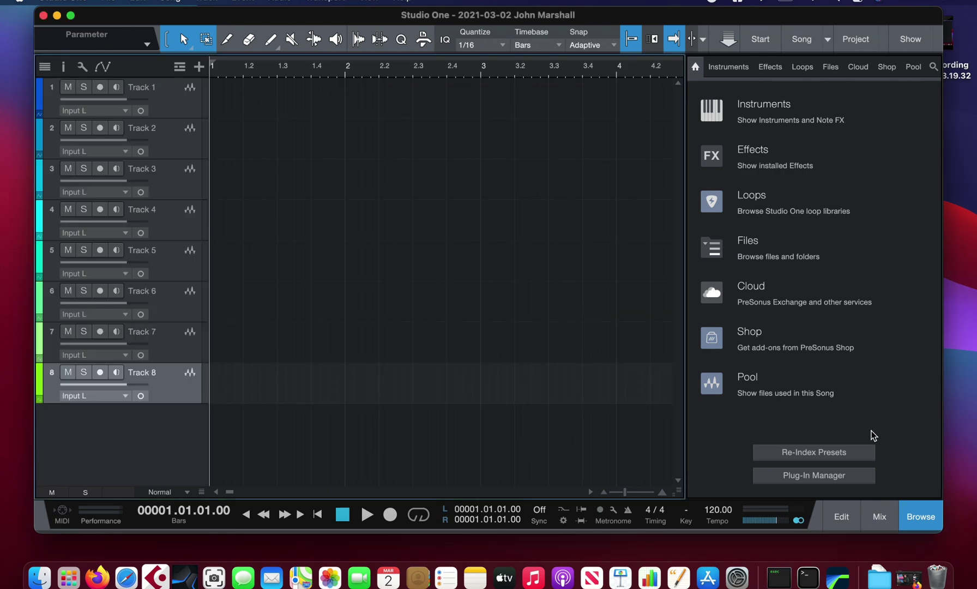
# Step: Open the mixer and load the default (1) FX chain onto Track 1
pyautogui.click(879, 517)
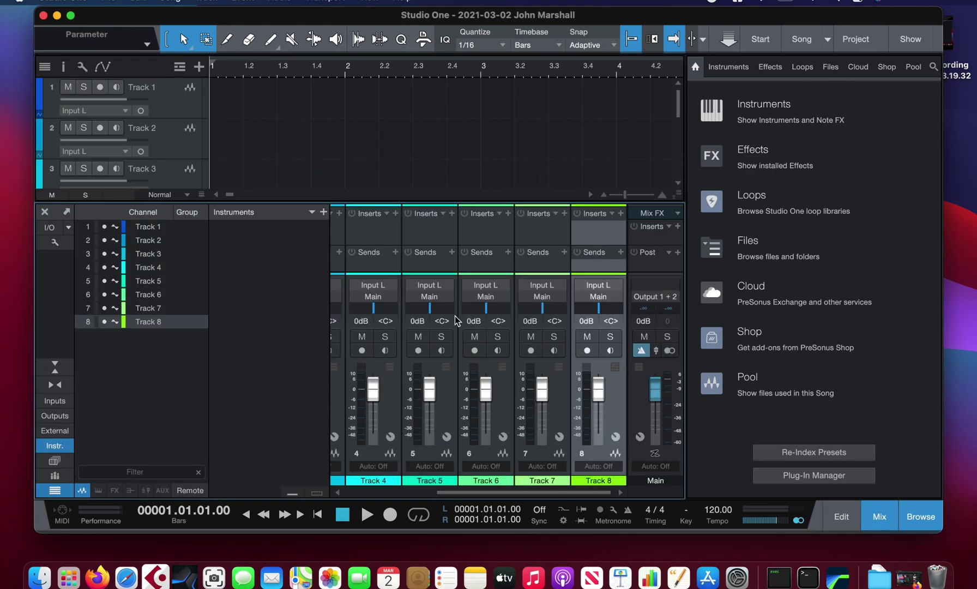
pyautogui.hscroll(-3, 448, 350)
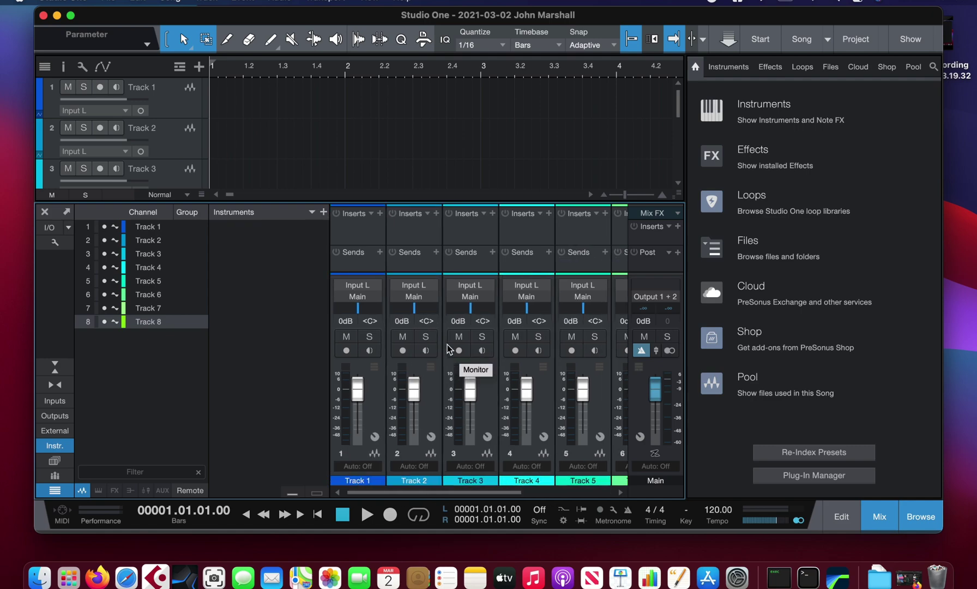
pyautogui.click(370, 213)
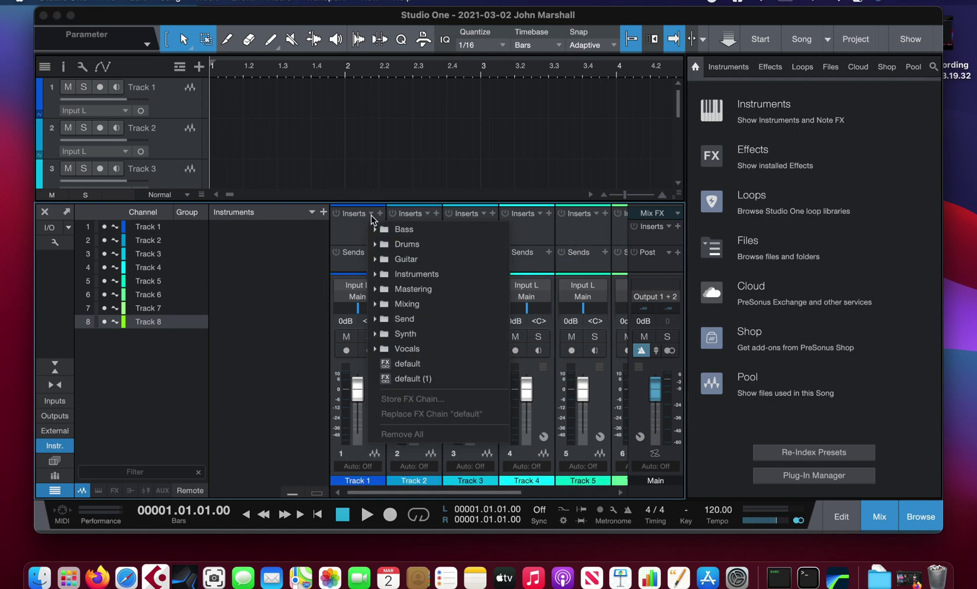
pyautogui.click(406, 378)
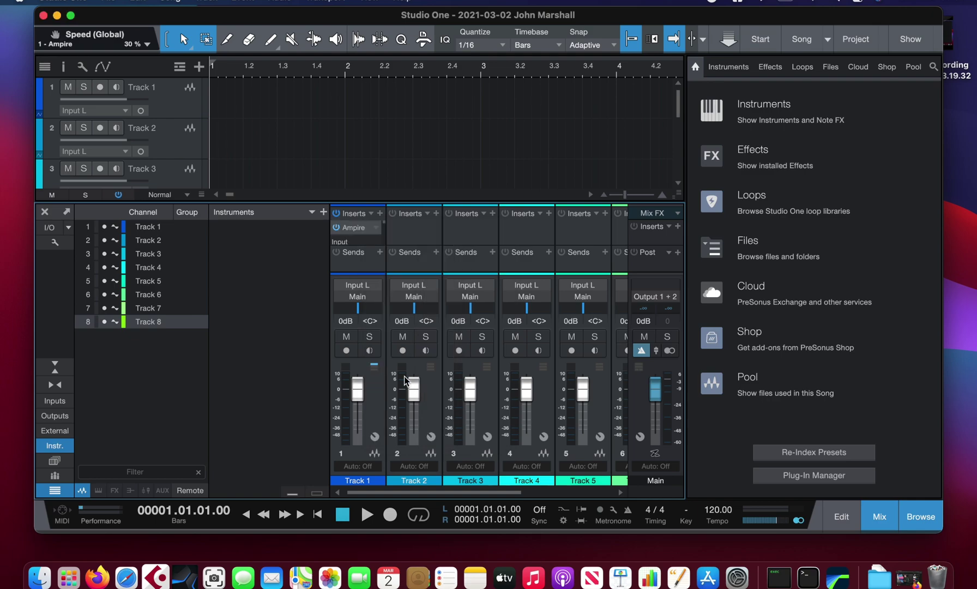
# Step: Enlarge the mixer's inserts area and set the Ampire cab model to 2x12 VC 30
pyautogui.moveTo(396, 203); pyautogui.dragTo(396, 140)
pyautogui.click(394, 144)
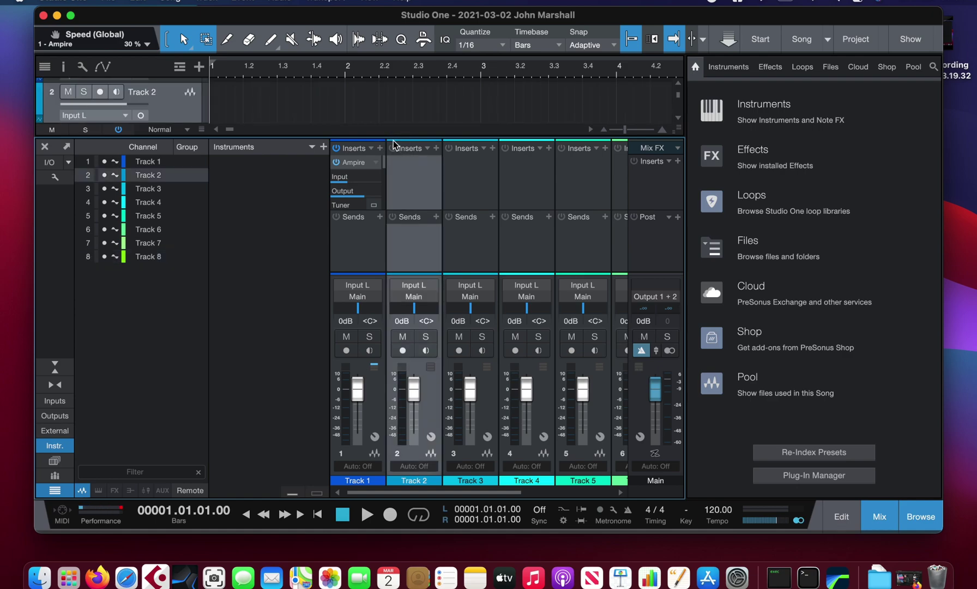
pyautogui.moveTo(384, 138); pyautogui.dragTo(385, 38)
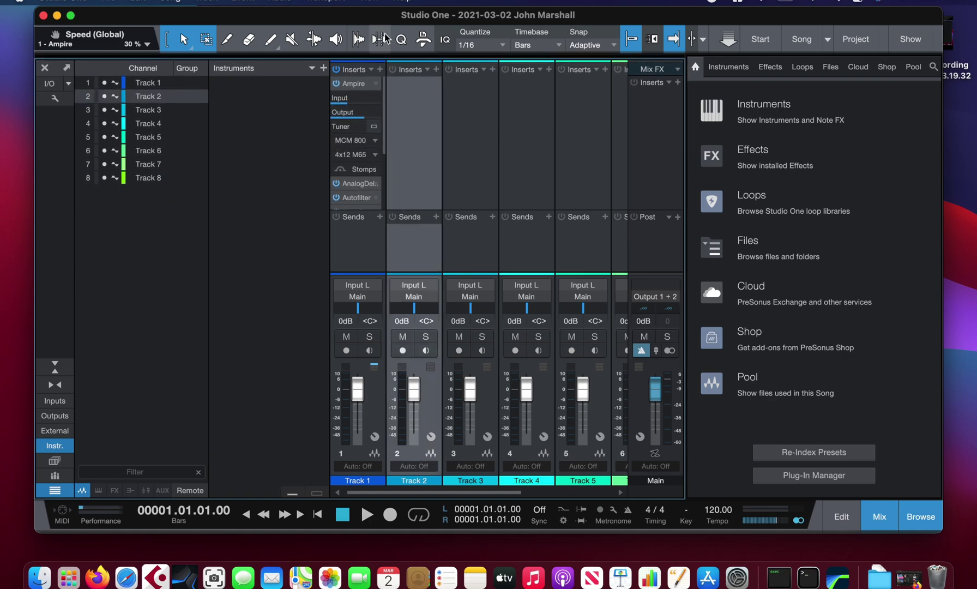
pyautogui.click(363, 157)
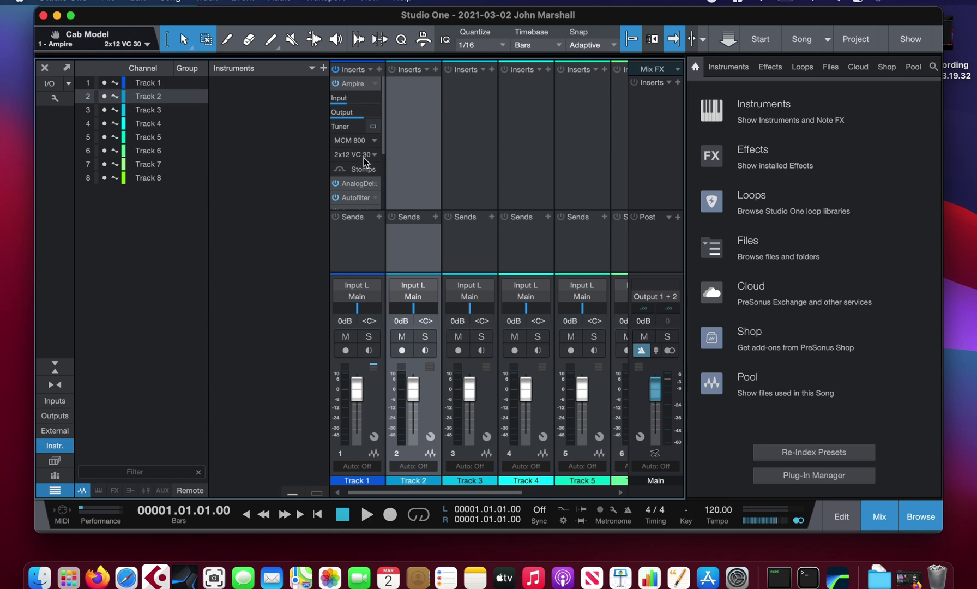
pyautogui.click(359, 206)
pyautogui.moveTo(362, 218); pyautogui.dragTo(357, 282)
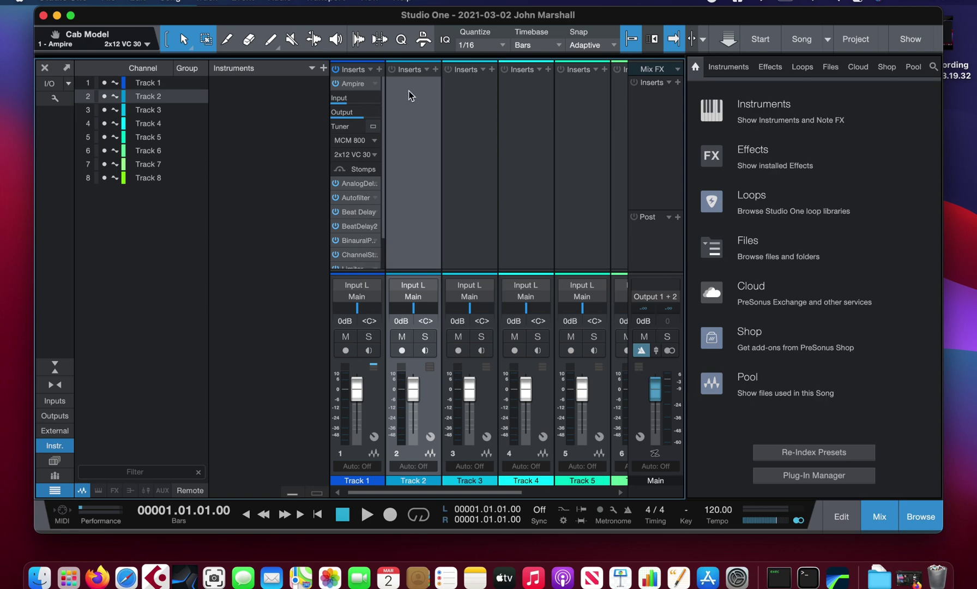
# Step: Load the default (1) FX chain onto Tracks 2, 3, 4, 5 and 6
pyautogui.click(426, 69)
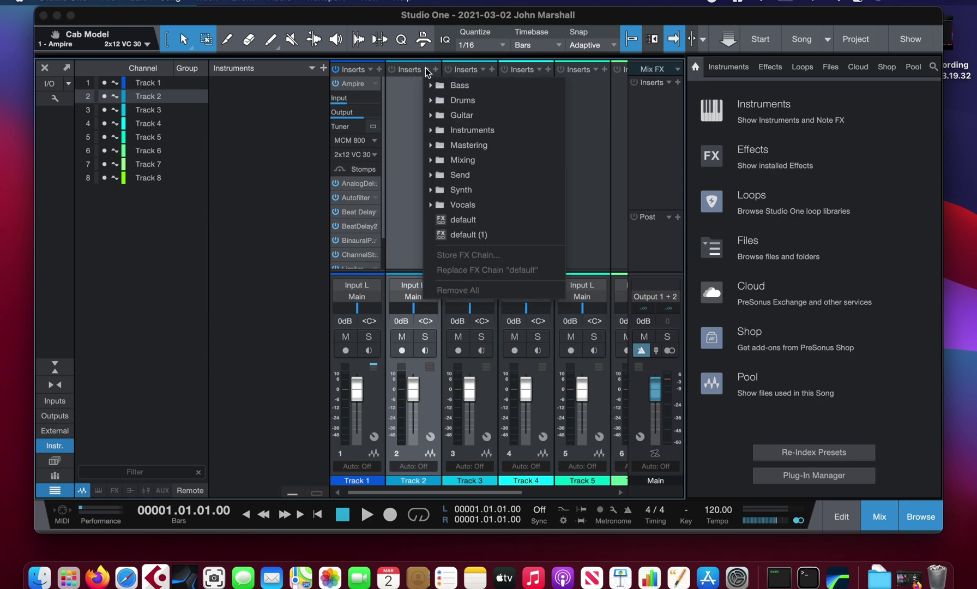
pyautogui.click(468, 235)
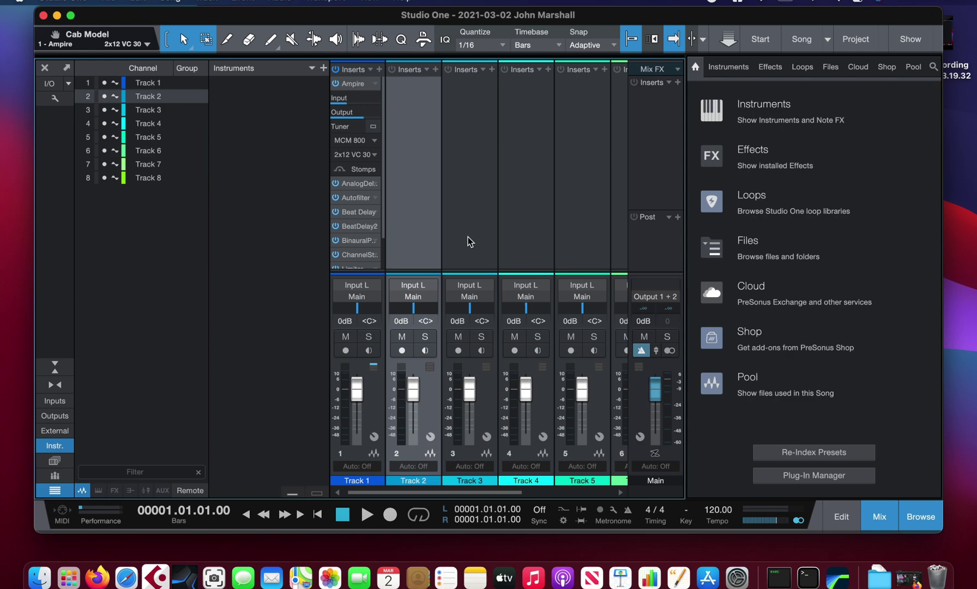
pyautogui.click(485, 69)
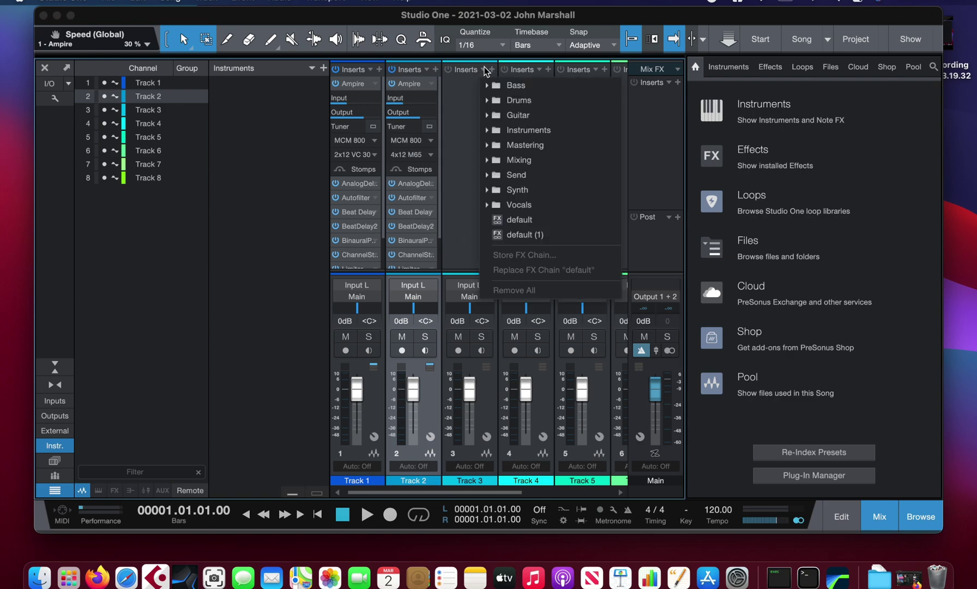
pyautogui.click(513, 235)
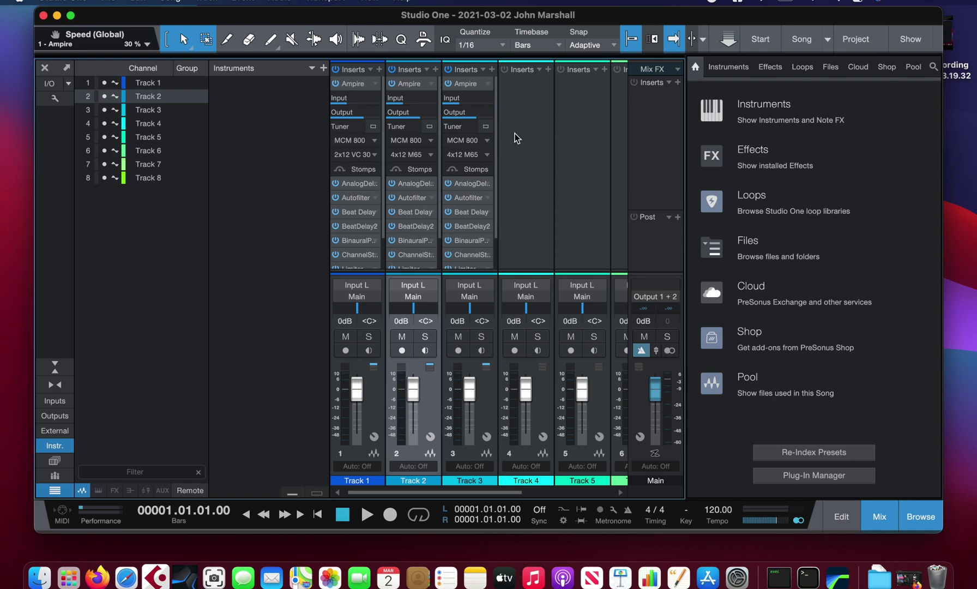
pyautogui.click(539, 71)
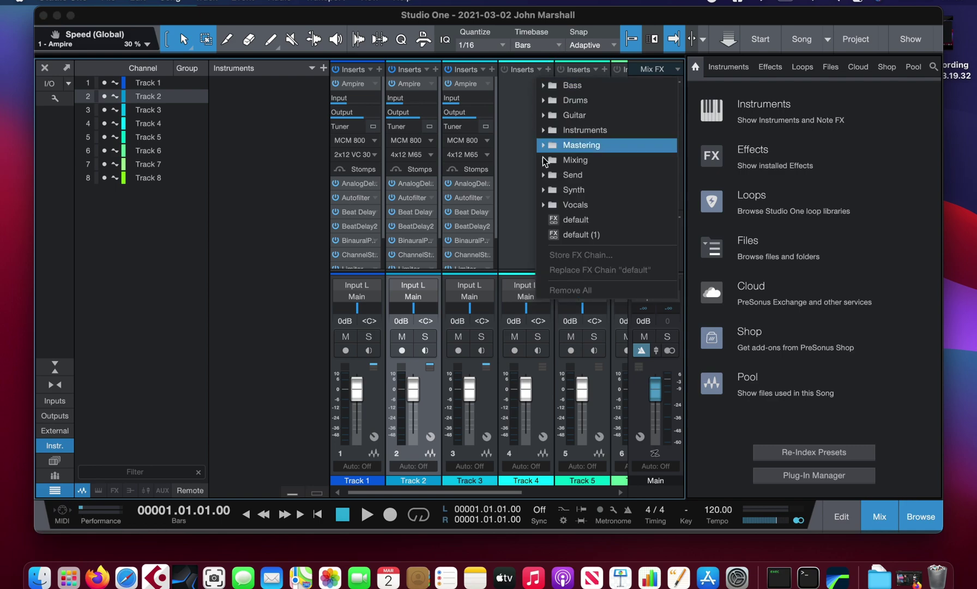
pyautogui.click(572, 234)
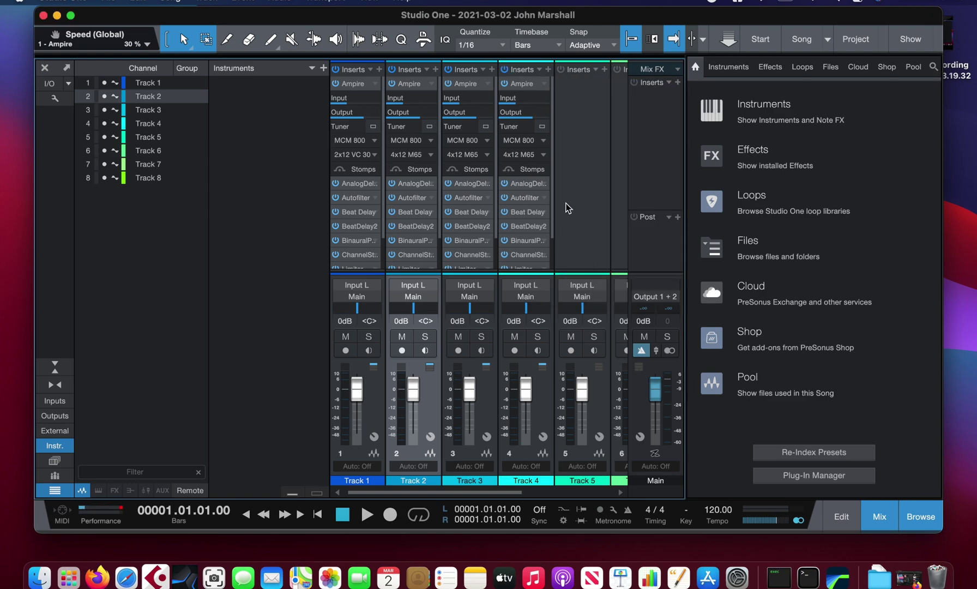
pyautogui.click(595, 70)
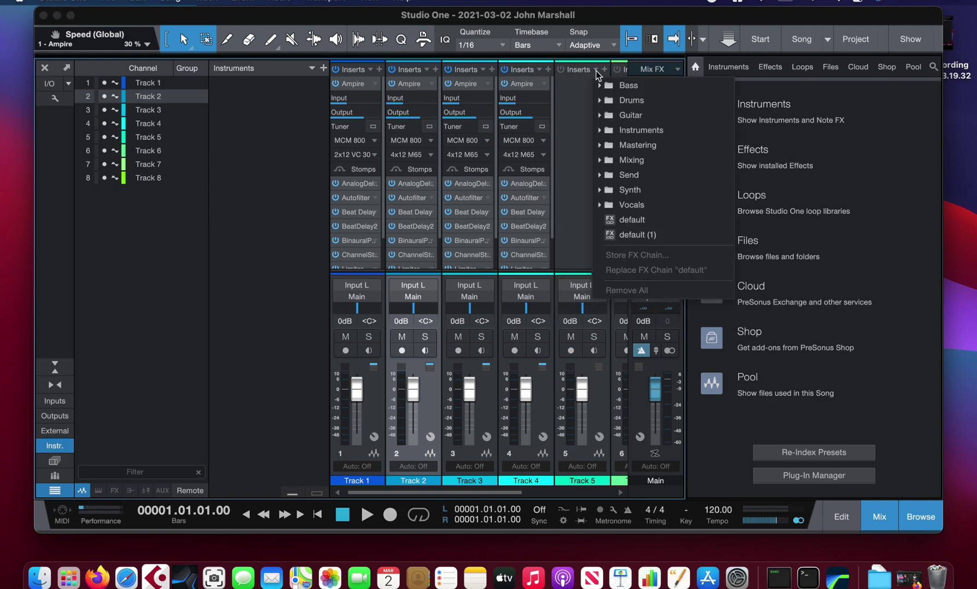
pyautogui.click(619, 234)
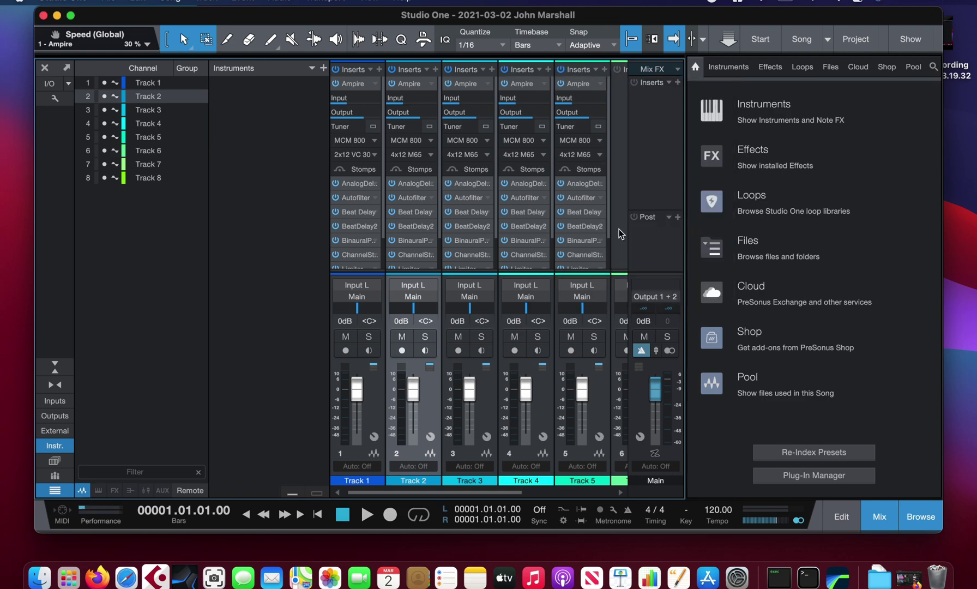
pyautogui.hscroll(2, 501, 225)
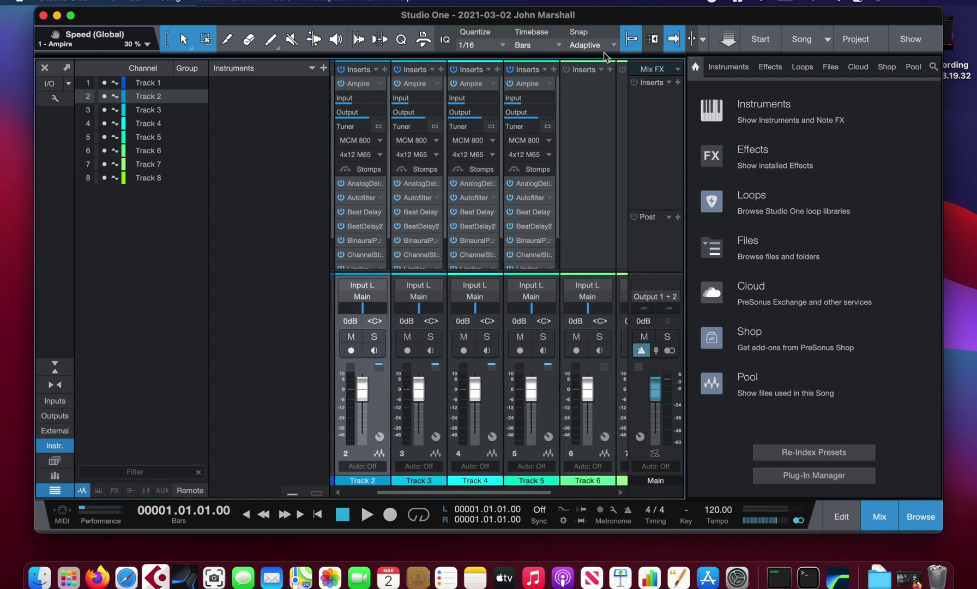
pyautogui.click(601, 69)
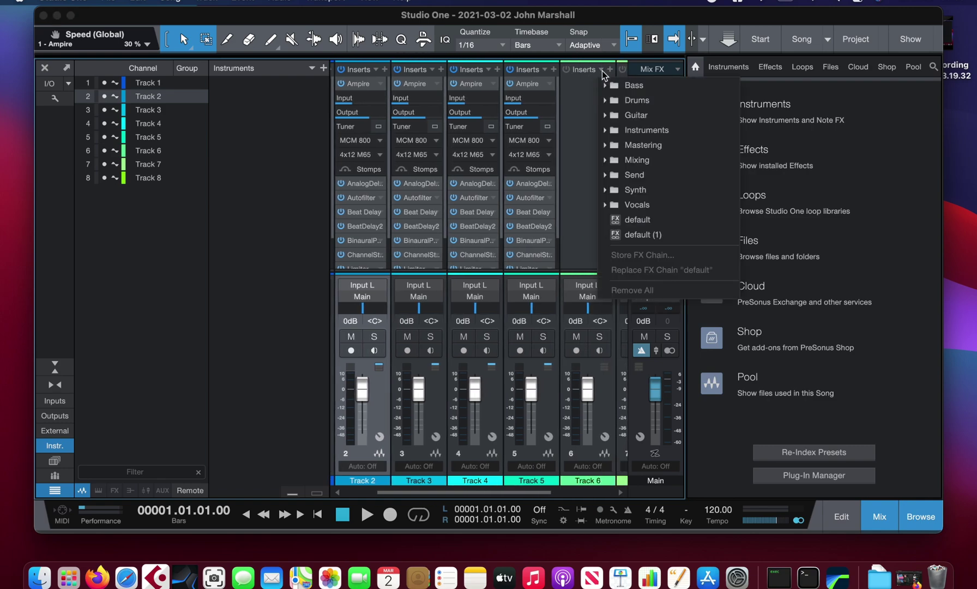
pyautogui.click(633, 234)
pyautogui.hscroll(1, 546, 189)
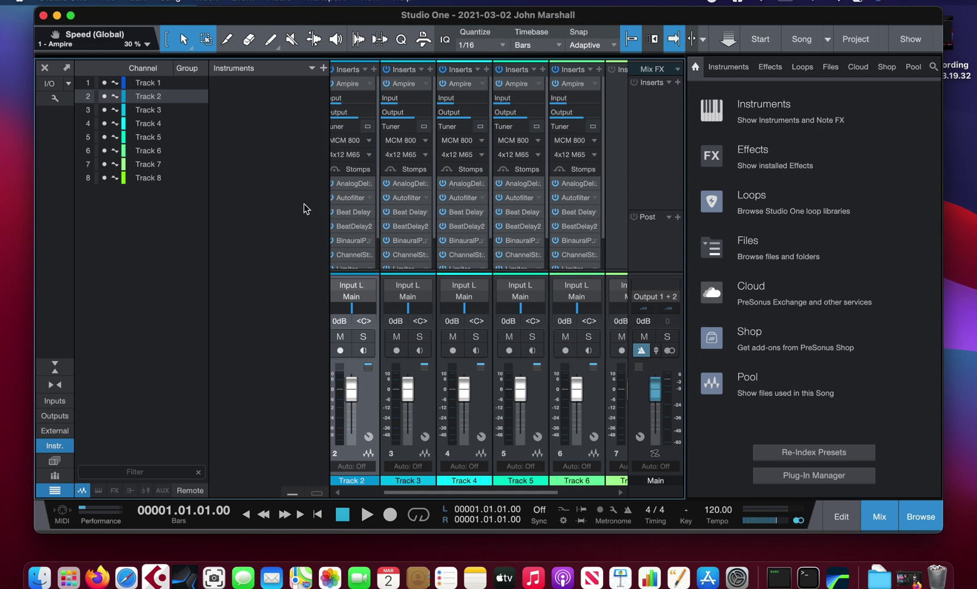
# Step: Hide and re-show Track 2's channel, then close the browser so all eight channels fit
pyautogui.rightClick(255, 203)
pyautogui.click(270, 211)
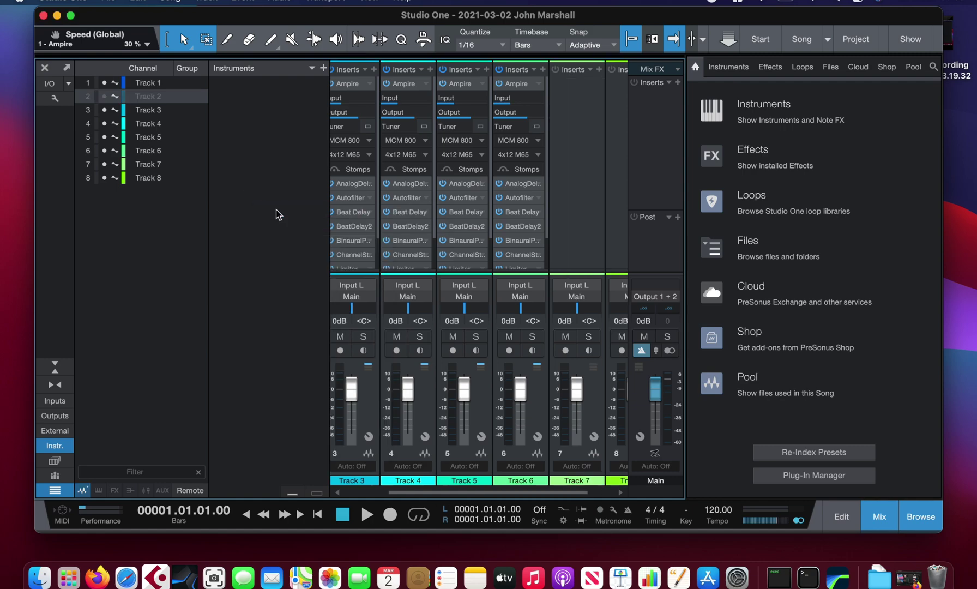
pyautogui.rightClick(242, 196)
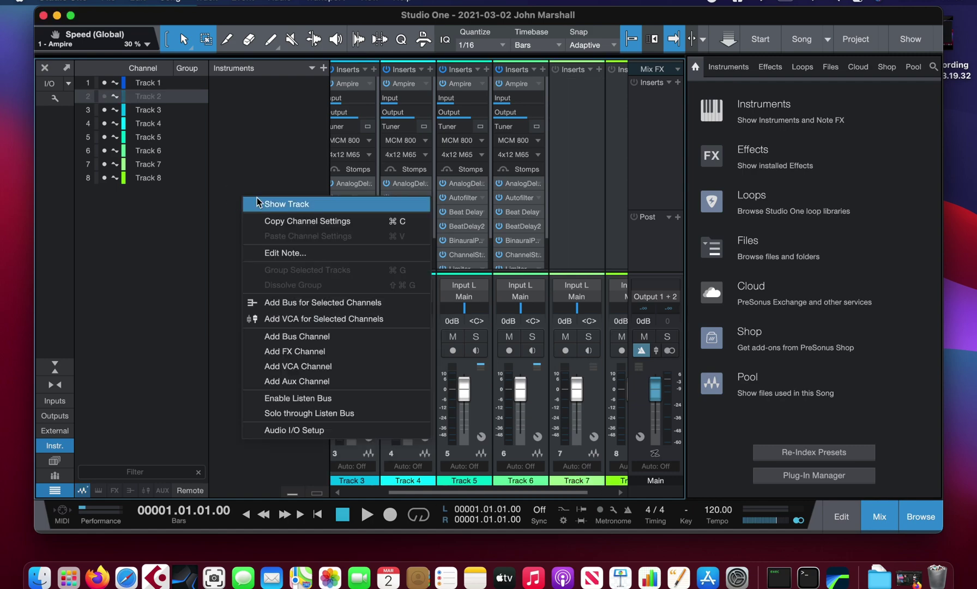
pyautogui.click(264, 204)
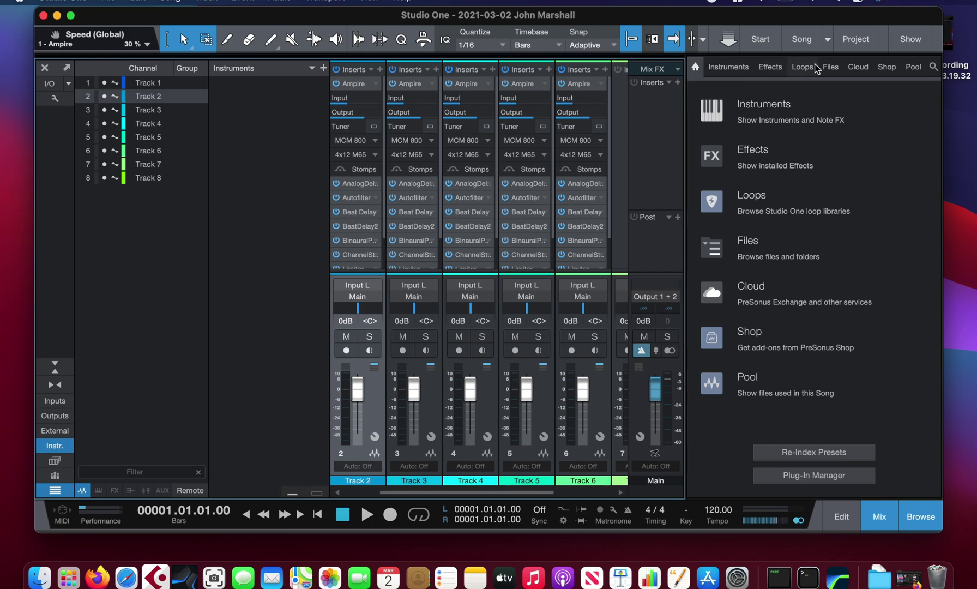
pyautogui.click(919, 514)
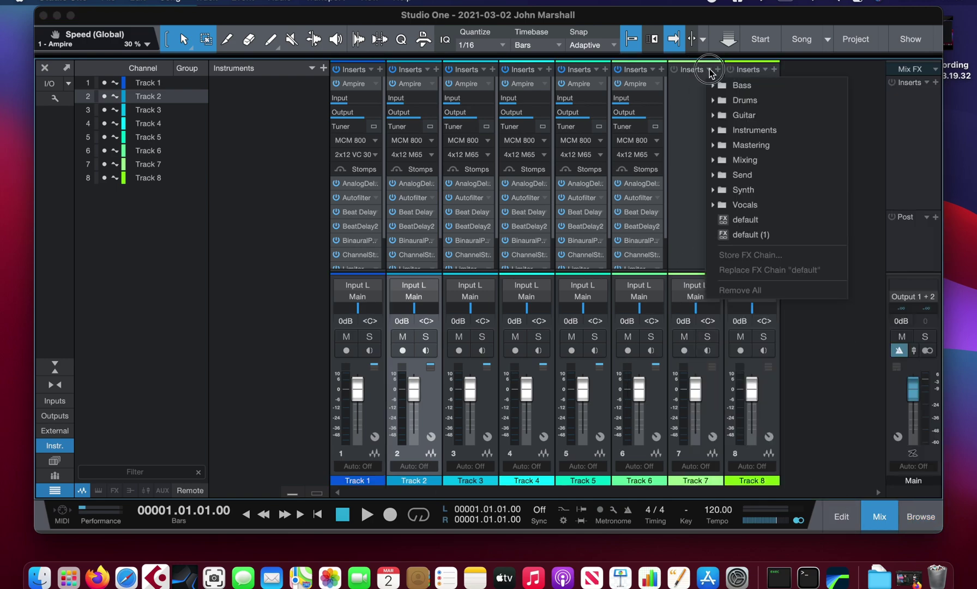
# Step: Load the default (1) FX chain onto Tracks 7 and 8
pyautogui.click(750, 234)
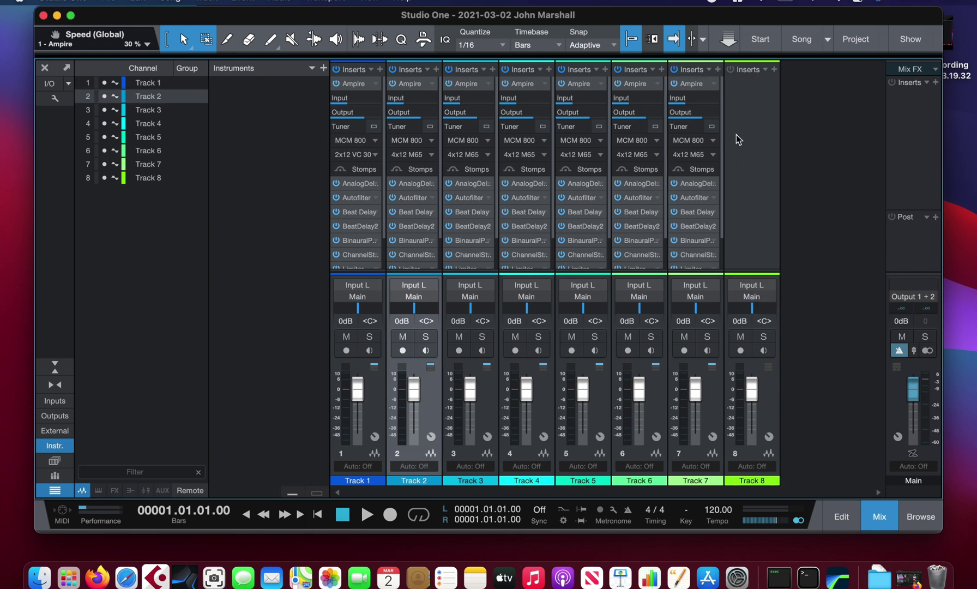
pyautogui.click(765, 69)
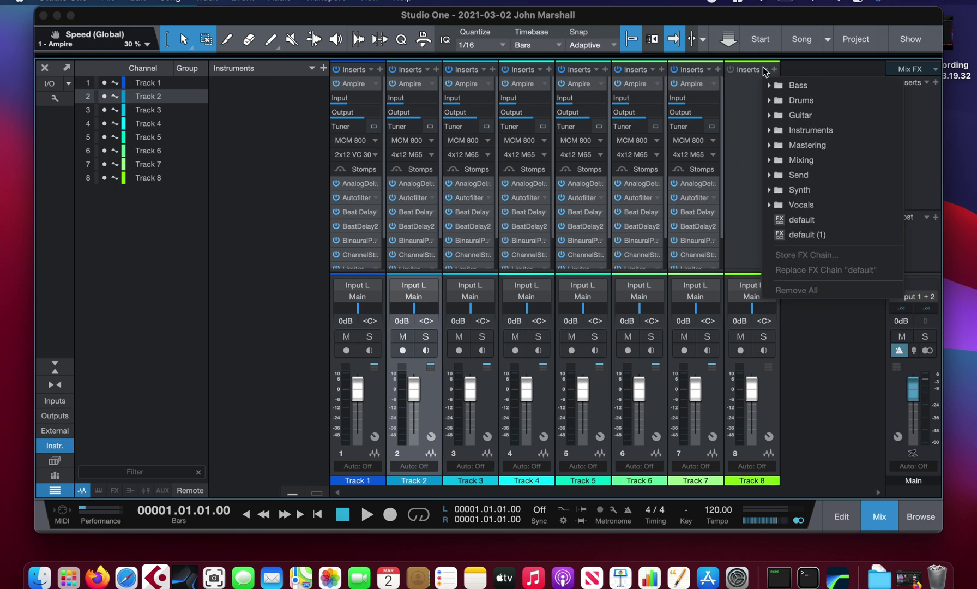
pyautogui.click(804, 236)
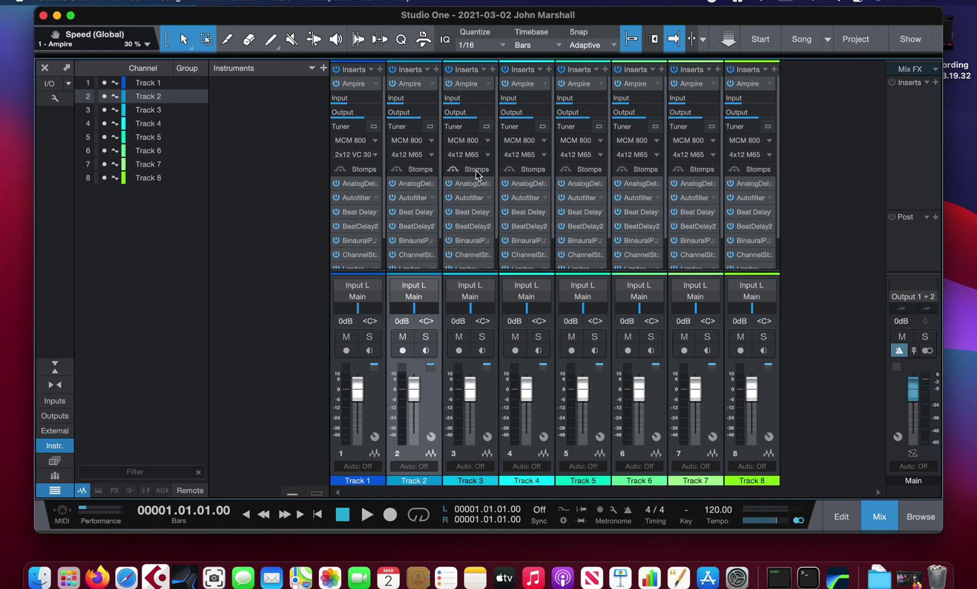
# Step: Maximize the Studio One window and open the Performance Monitor, showing 19% CPU
pyautogui.doubleClick(447, 14)
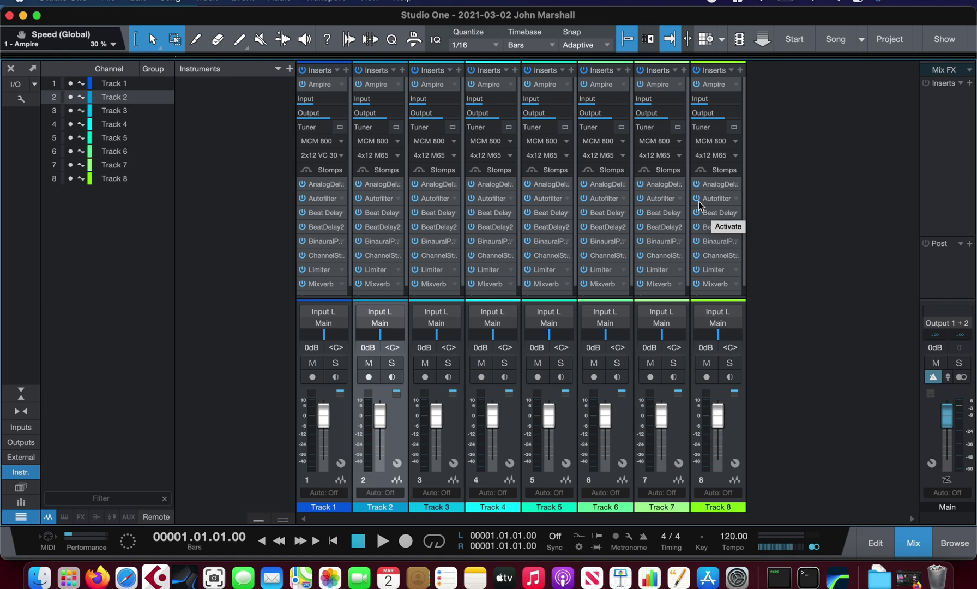
pyautogui.scroll(-1, 414, 261)
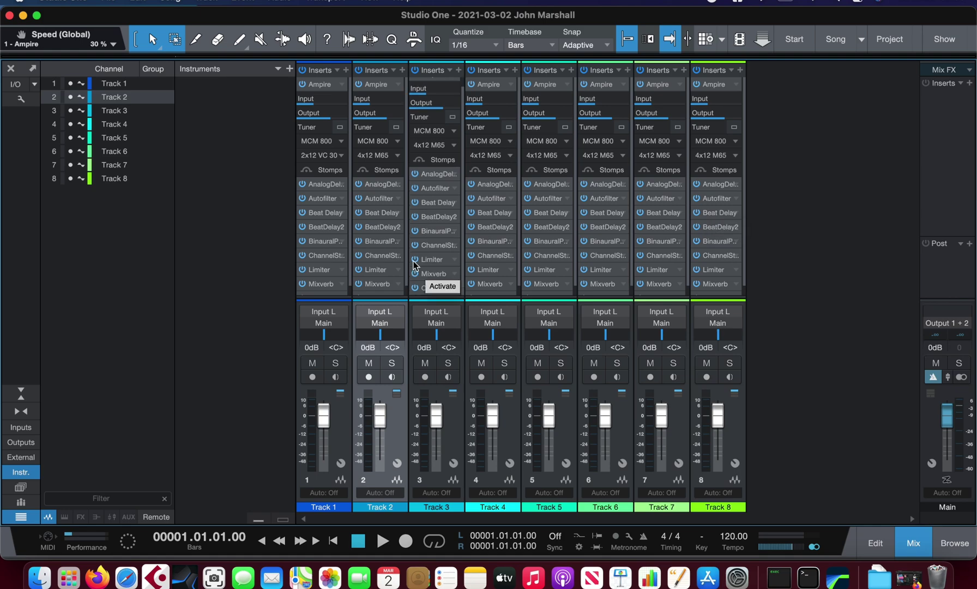
pyautogui.scroll(-1, 375, 227)
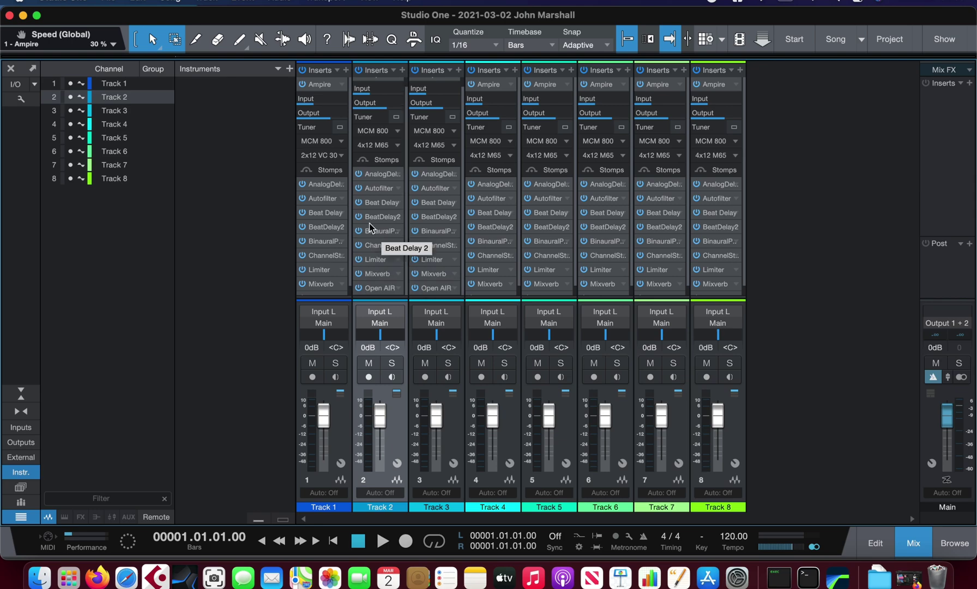
pyautogui.scroll(-1, 297, 232)
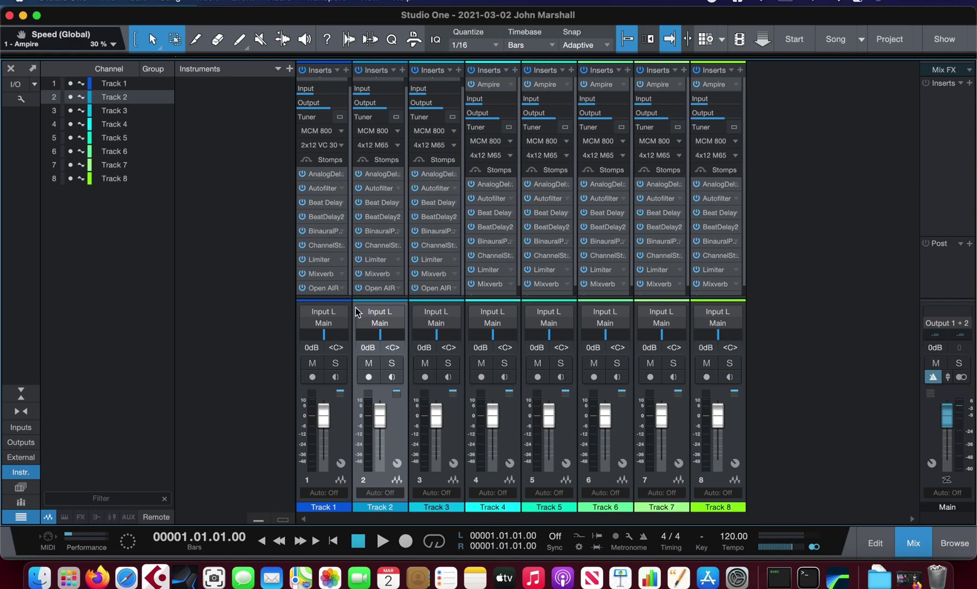
pyautogui.click(74, 539)
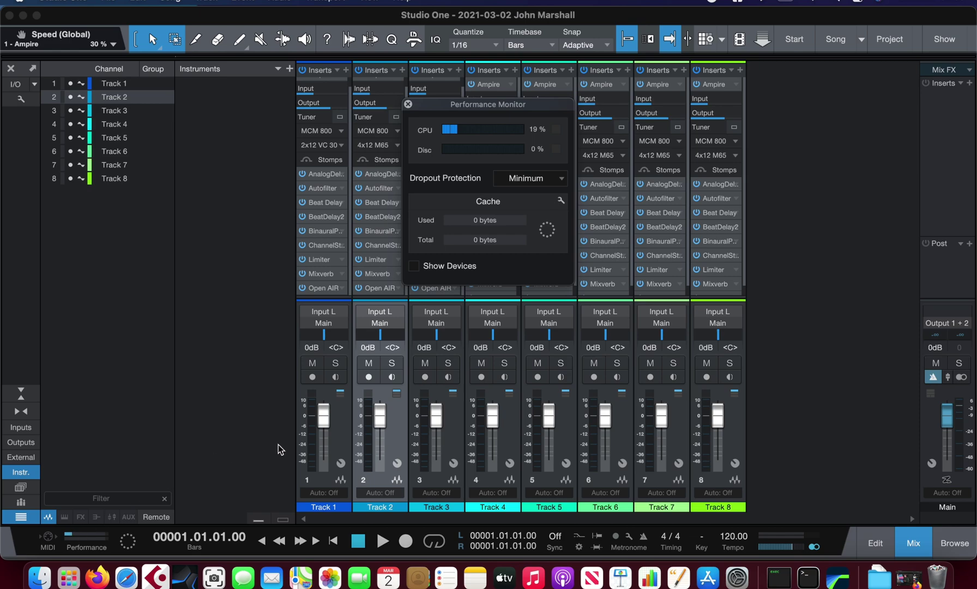
# Step: Close the Performance Monitor and scroll the insert chains down to Open AIR
pyautogui.click(408, 104)
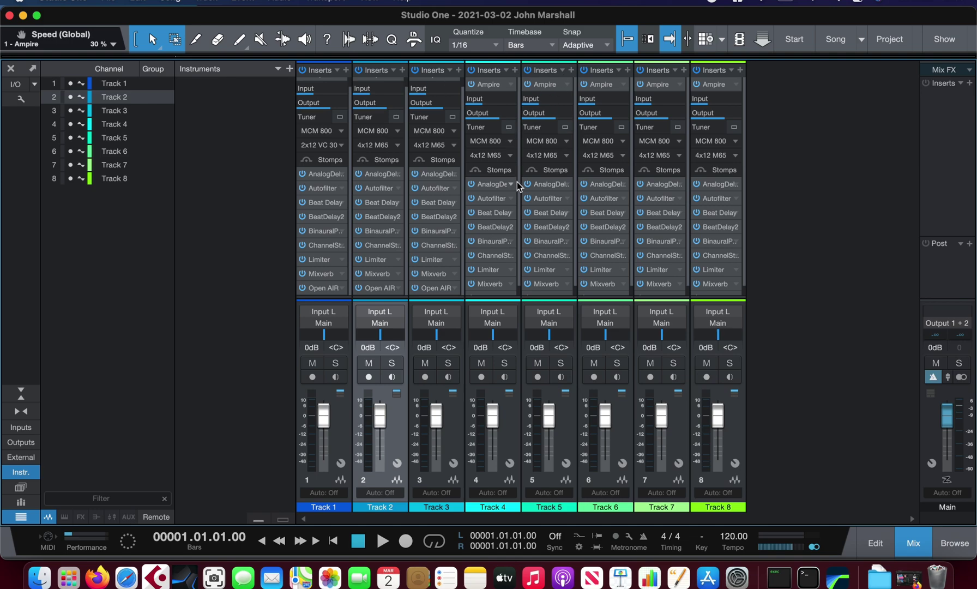
pyautogui.scroll(-1, 518, 190)
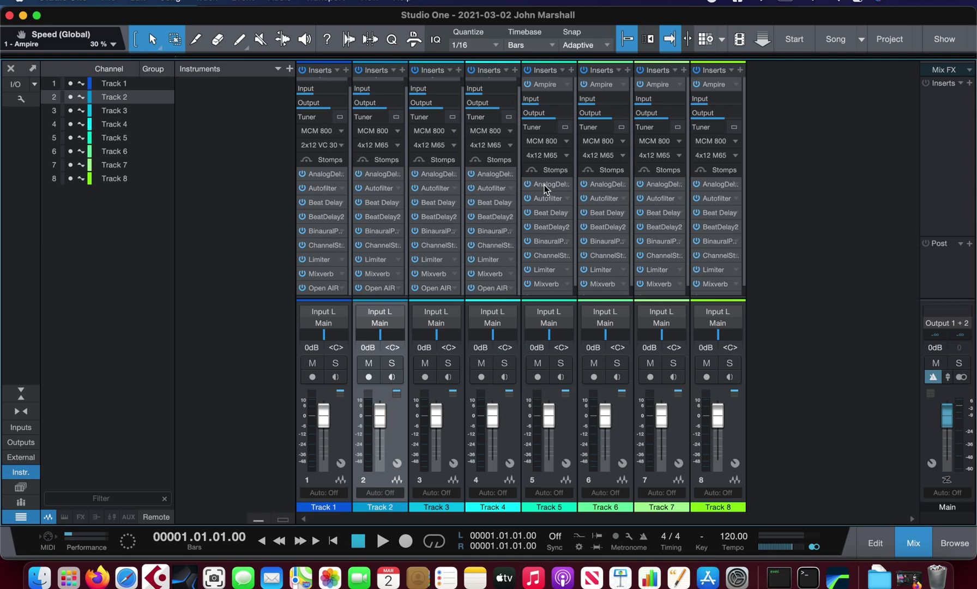
pyautogui.scroll(-1, 545, 188)
pyautogui.scroll(-1, 600, 188)
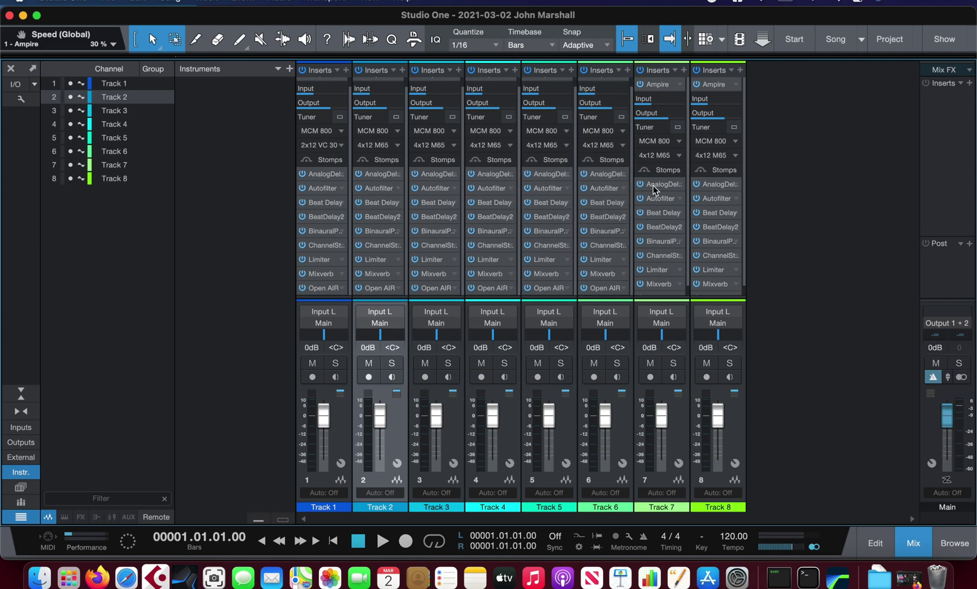
pyautogui.scroll(-1, 654, 188)
pyautogui.scroll(-1, 714, 190)
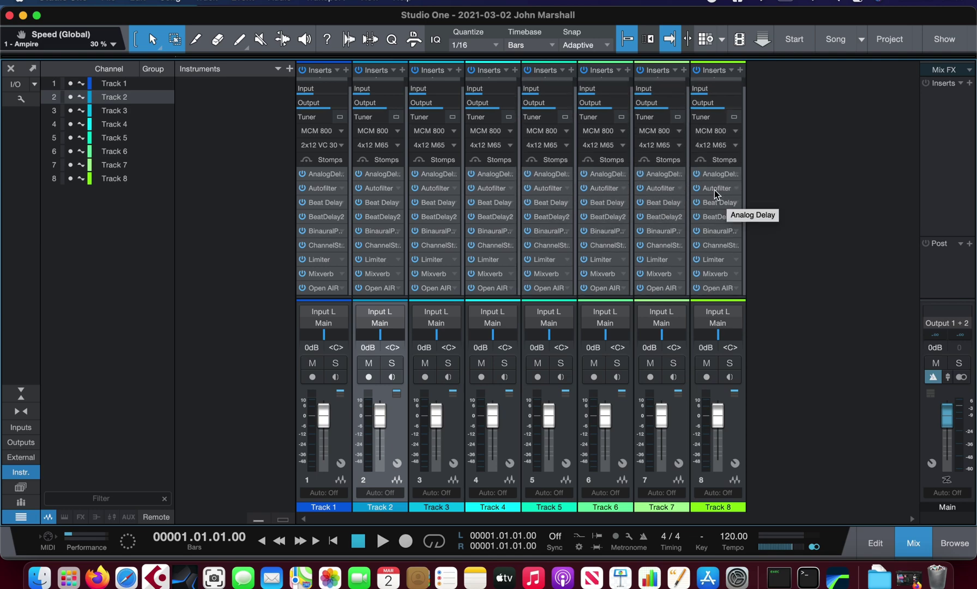
# Step: Set the device block size to 128 samples, then check CPU load (21%) in the Performance Monitor
pyautogui.click(63, 3)
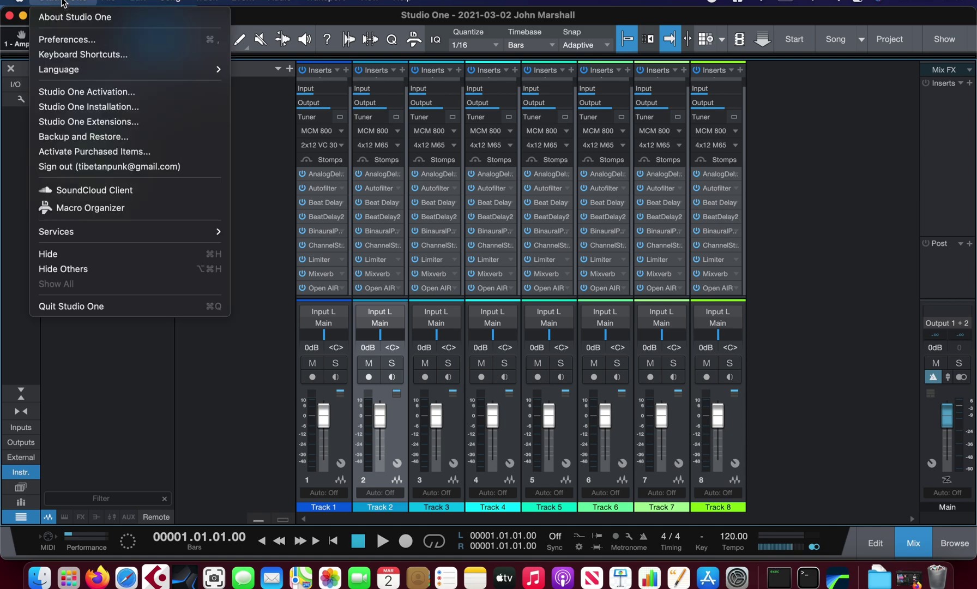
pyautogui.click(68, 39)
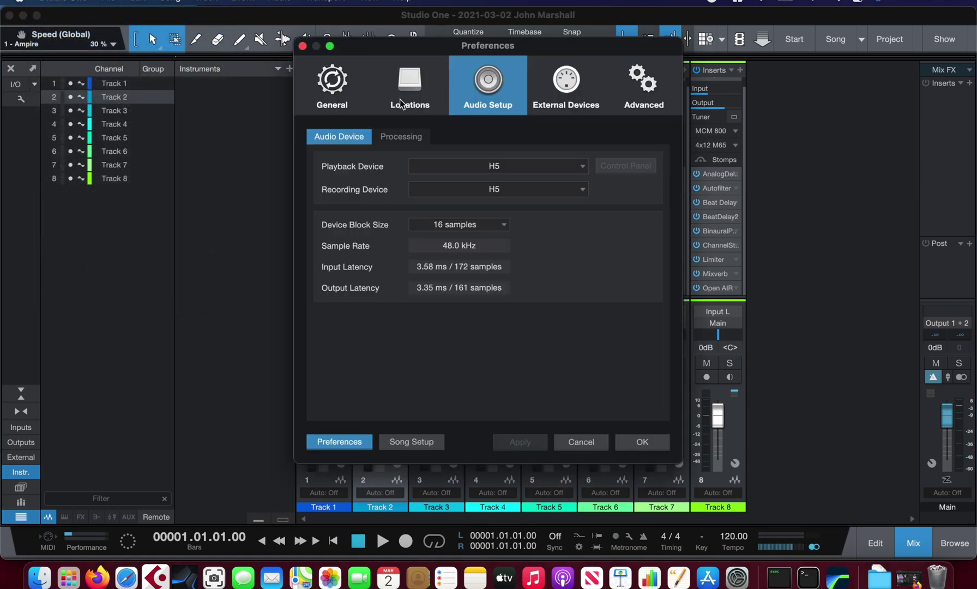
pyautogui.click(467, 228)
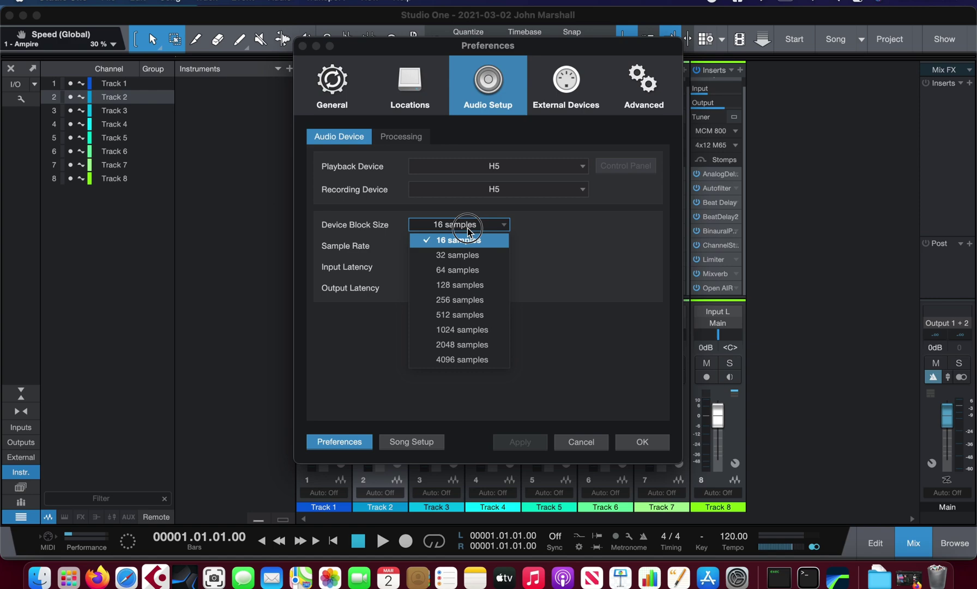
pyautogui.click(461, 285)
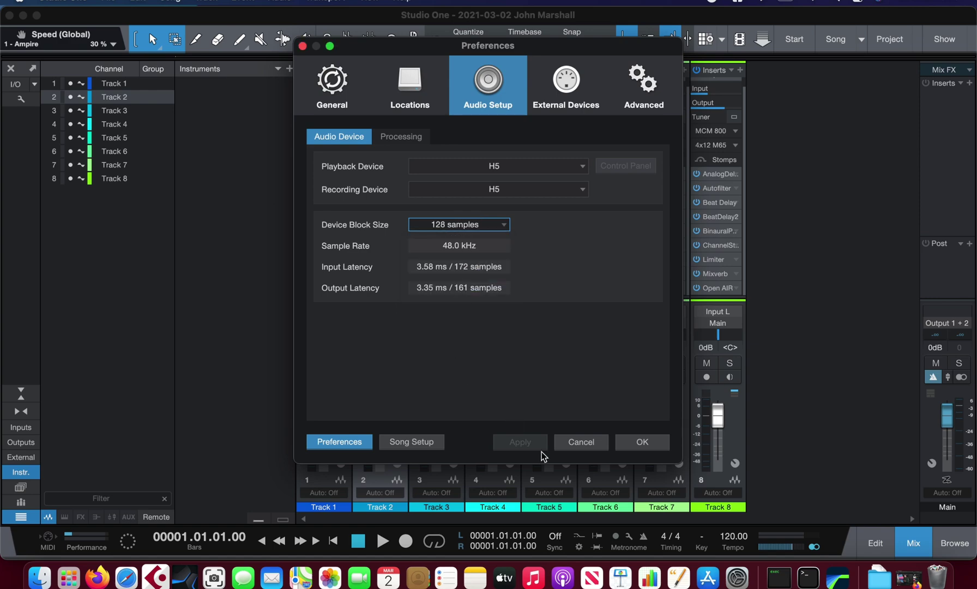
pyautogui.click(630, 445)
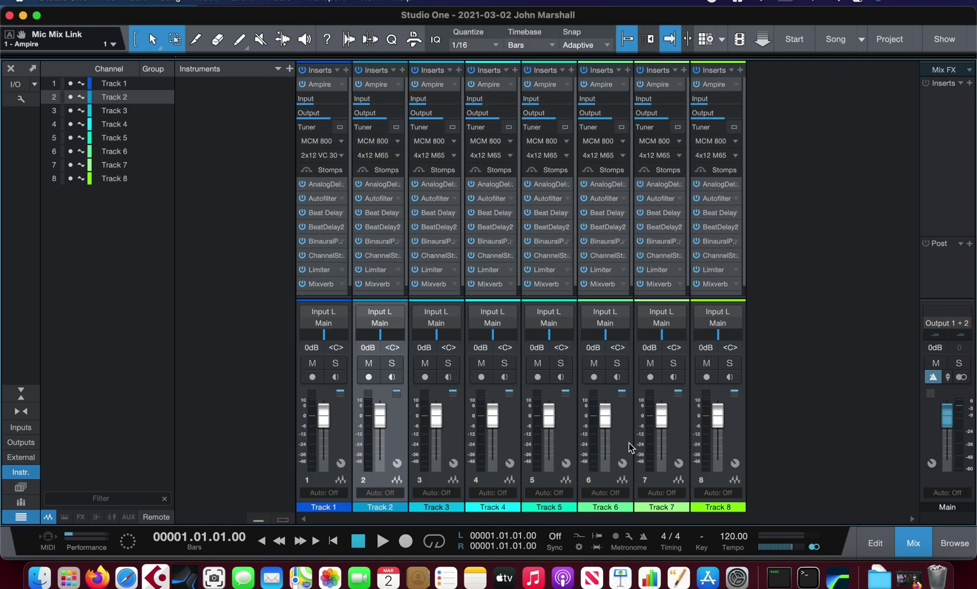
pyautogui.click(79, 538)
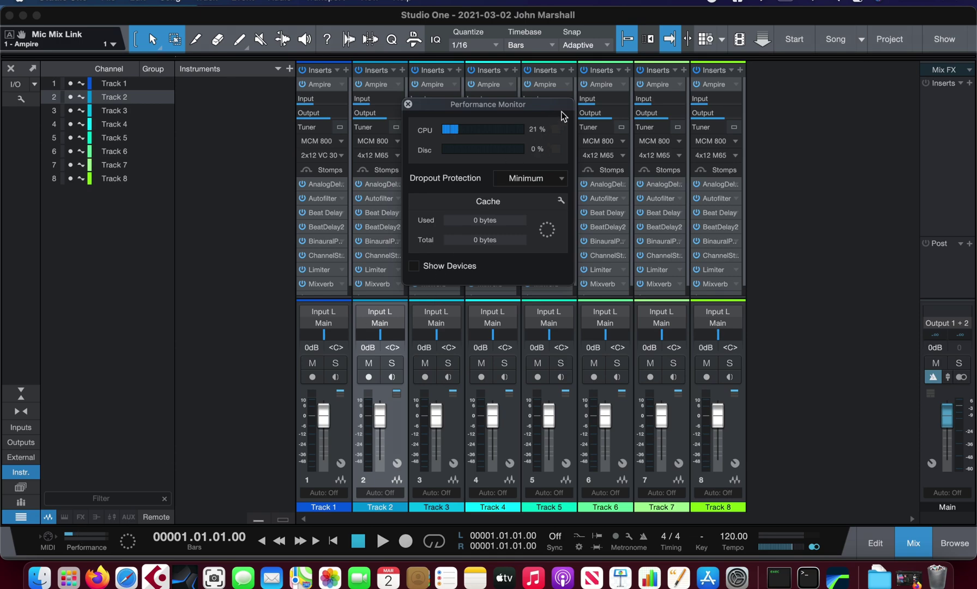
pyautogui.click(408, 105)
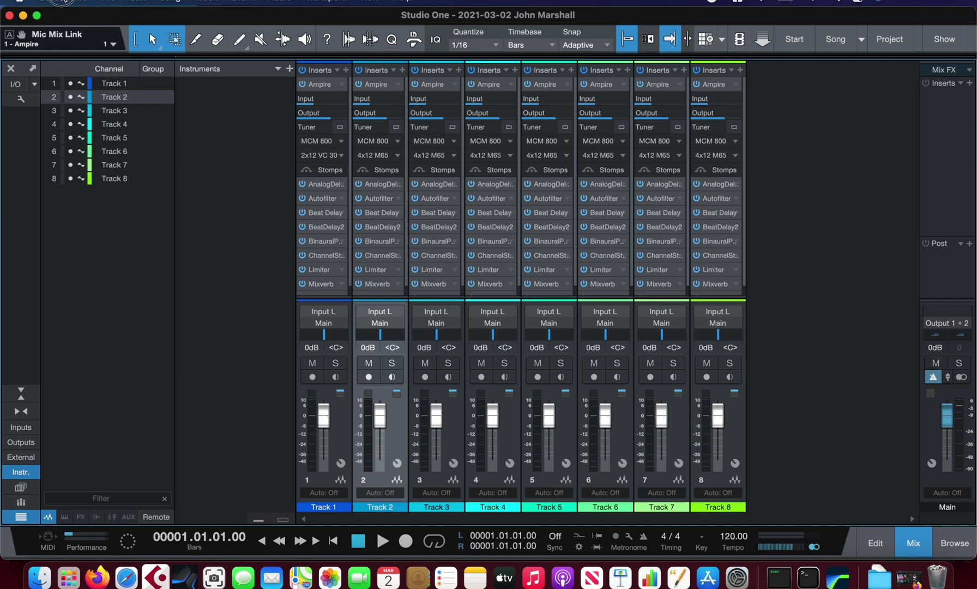
# Step: Set the device block size to 1024 samples and view the CPU load, about 33%
pyautogui.click(61, 1)
pyautogui.click(67, 41)
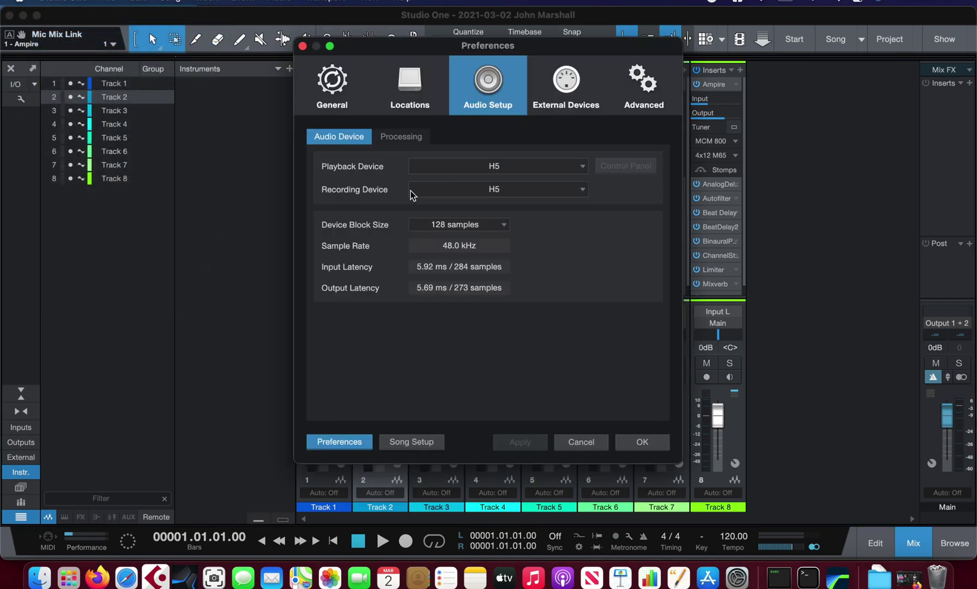
pyautogui.click(446, 225)
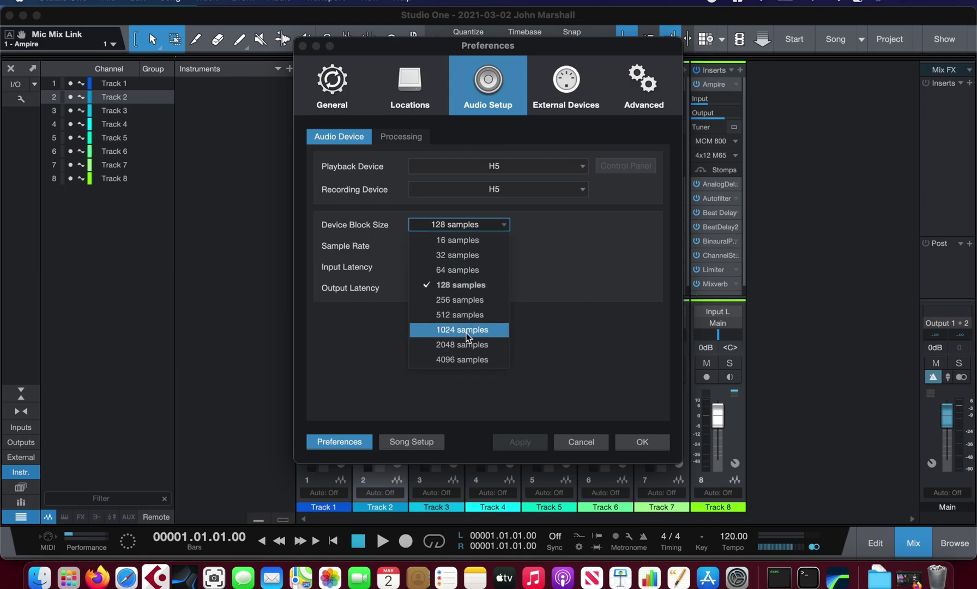
pyautogui.click(448, 329)
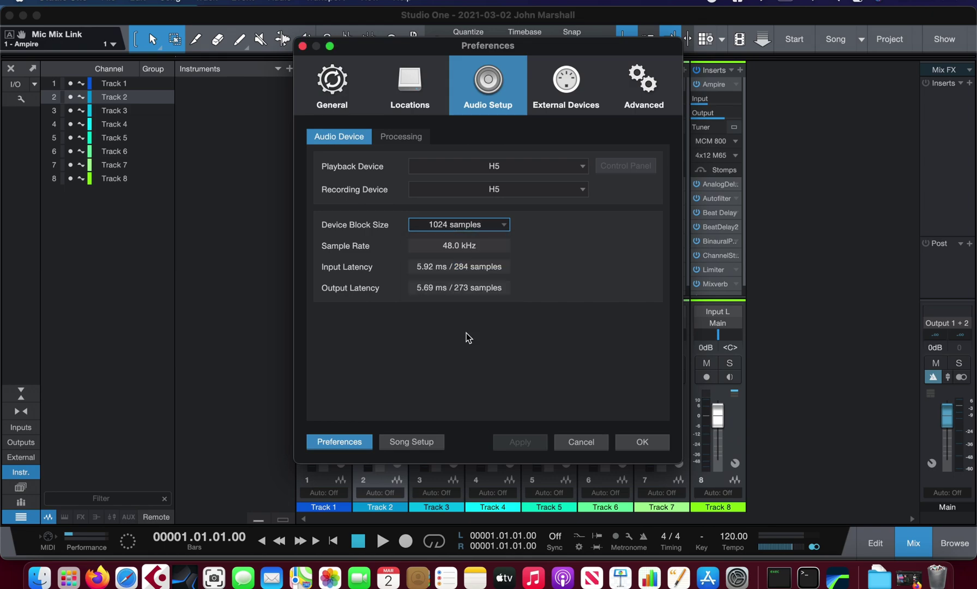
pyautogui.click(636, 448)
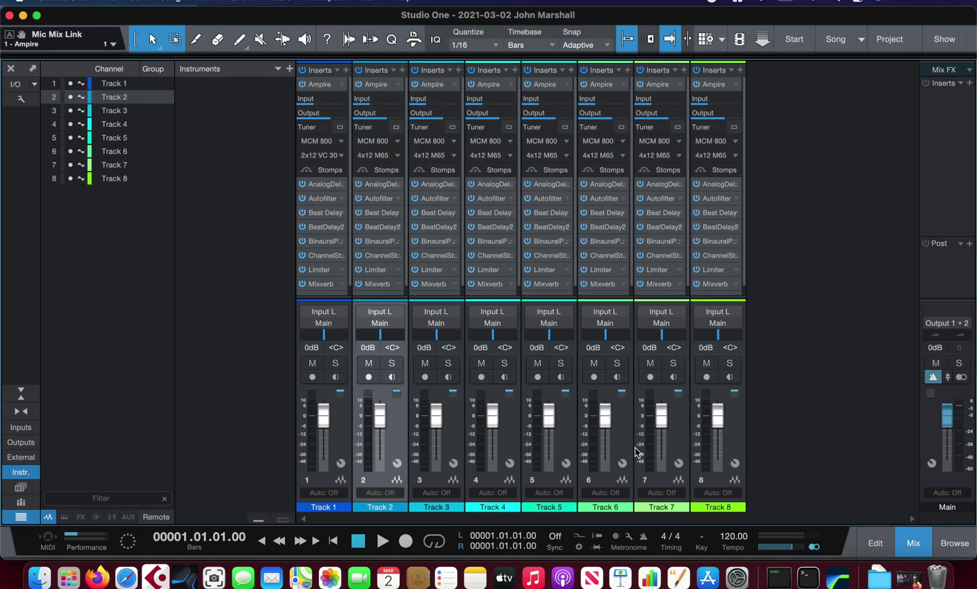
pyautogui.click(84, 533)
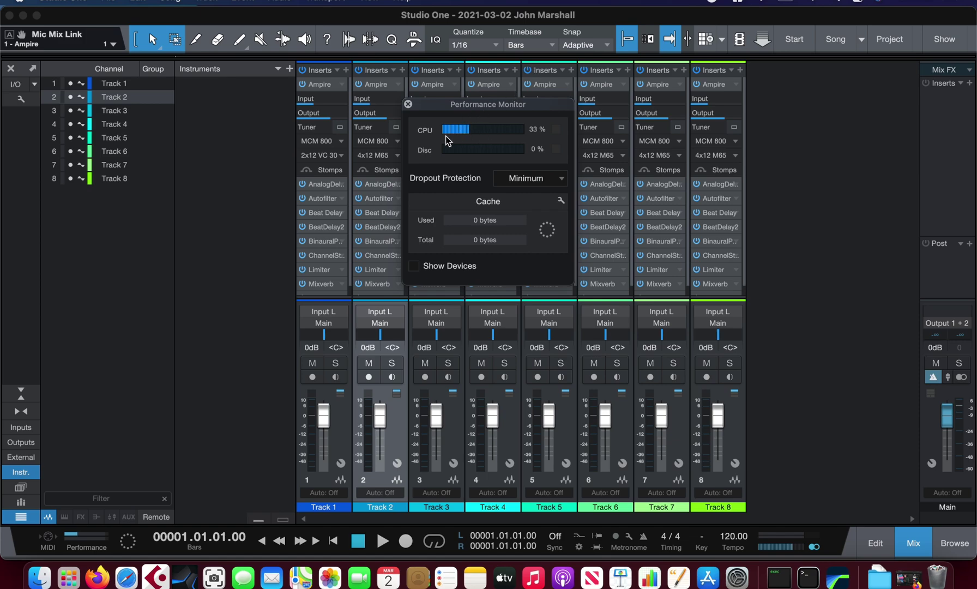
# Step: Switch the device block size back to 128 samples and recheck the CPU load in the Performance Monitor
pyautogui.click(408, 103)
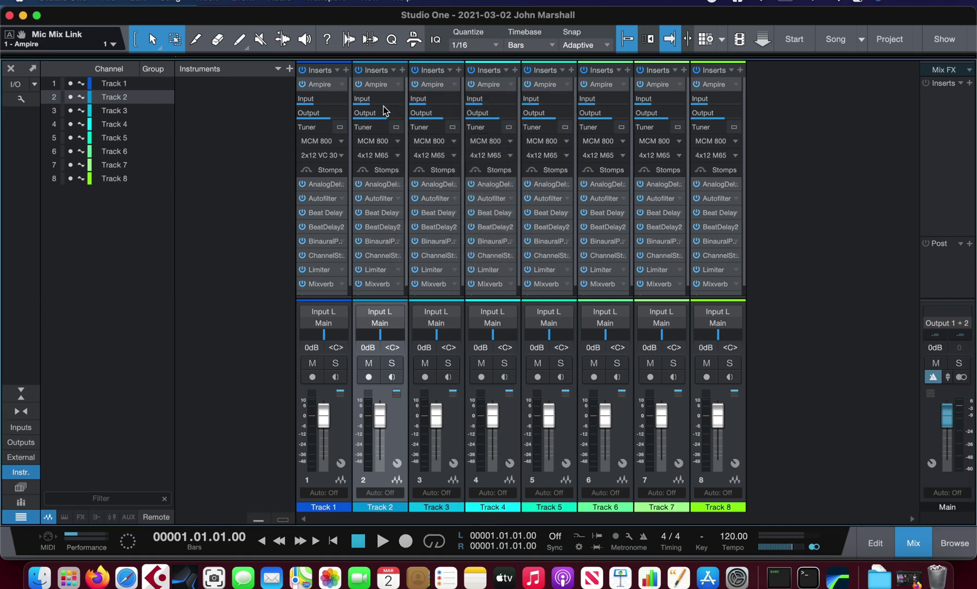
pyautogui.click(73, 2)
pyautogui.click(70, 41)
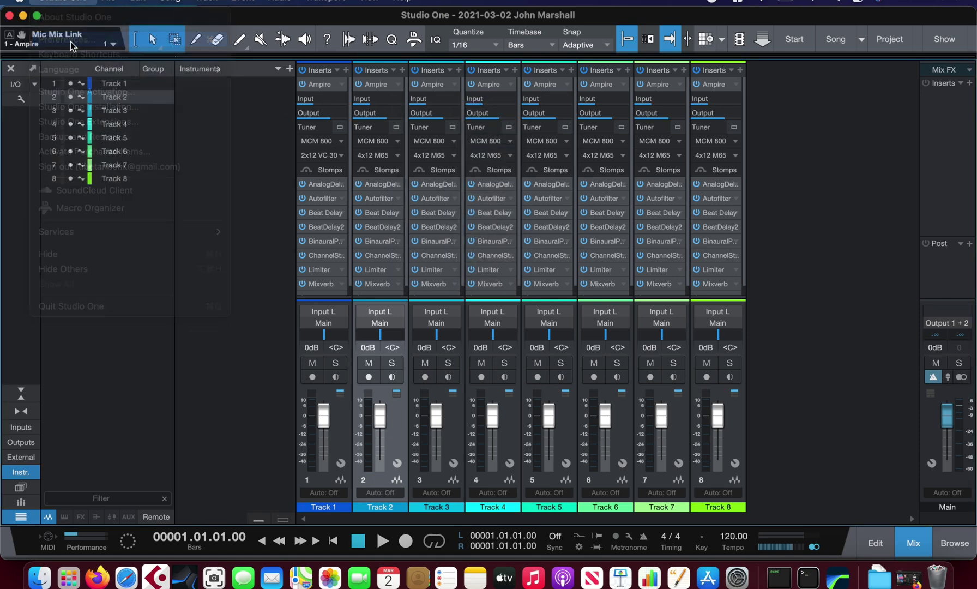
pyautogui.click(441, 226)
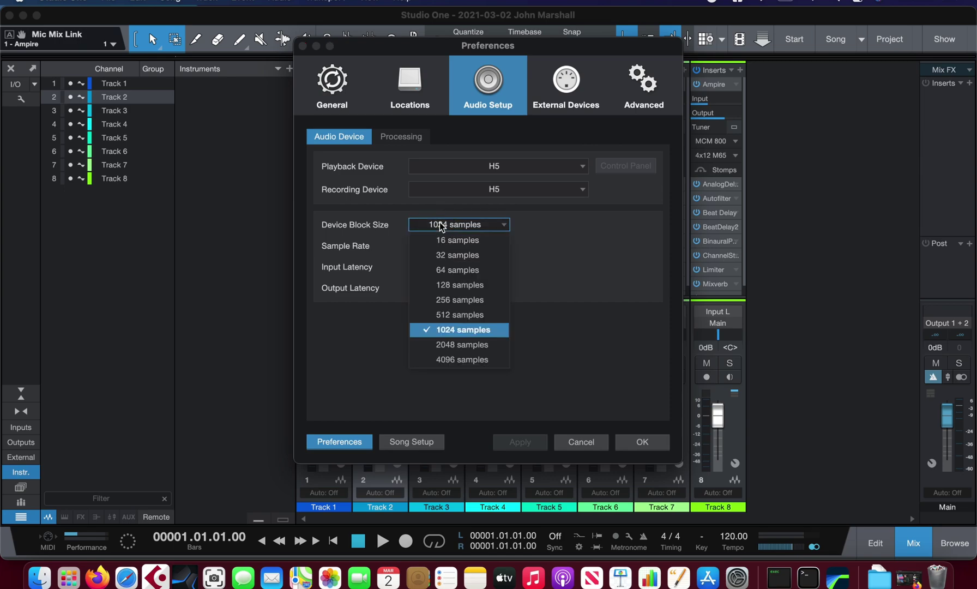
pyautogui.click(448, 285)
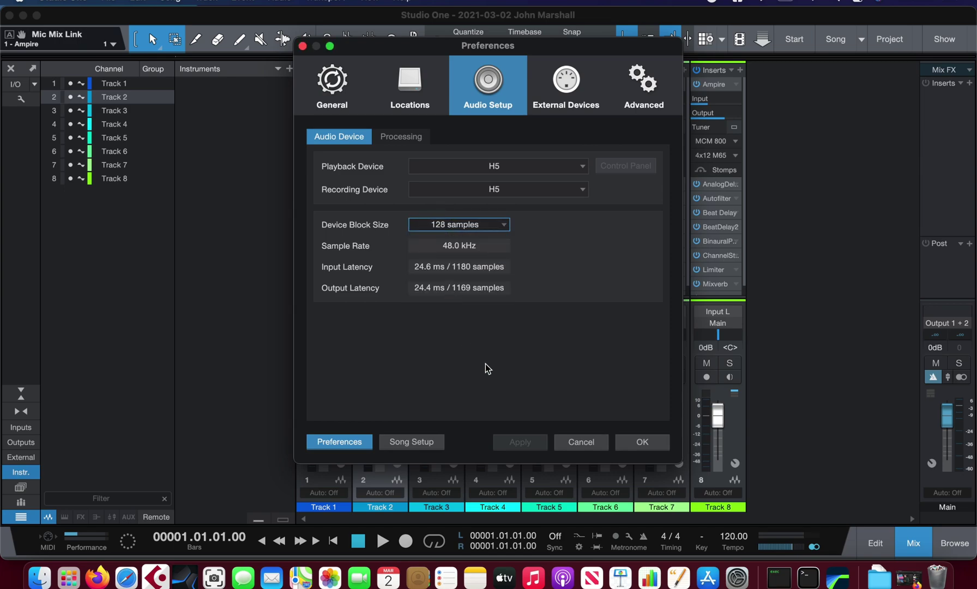
pyautogui.click(627, 440)
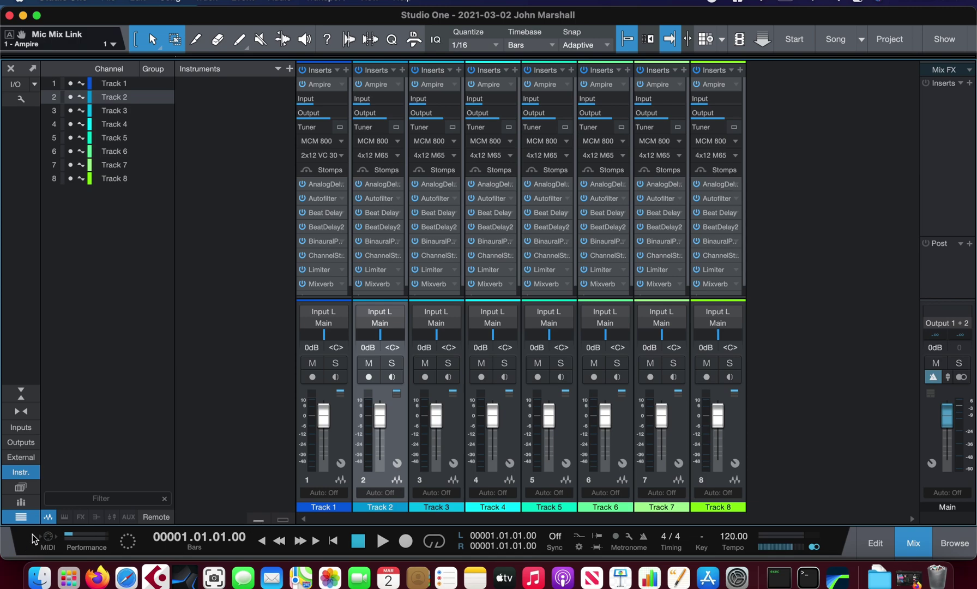
pyautogui.click(74, 538)
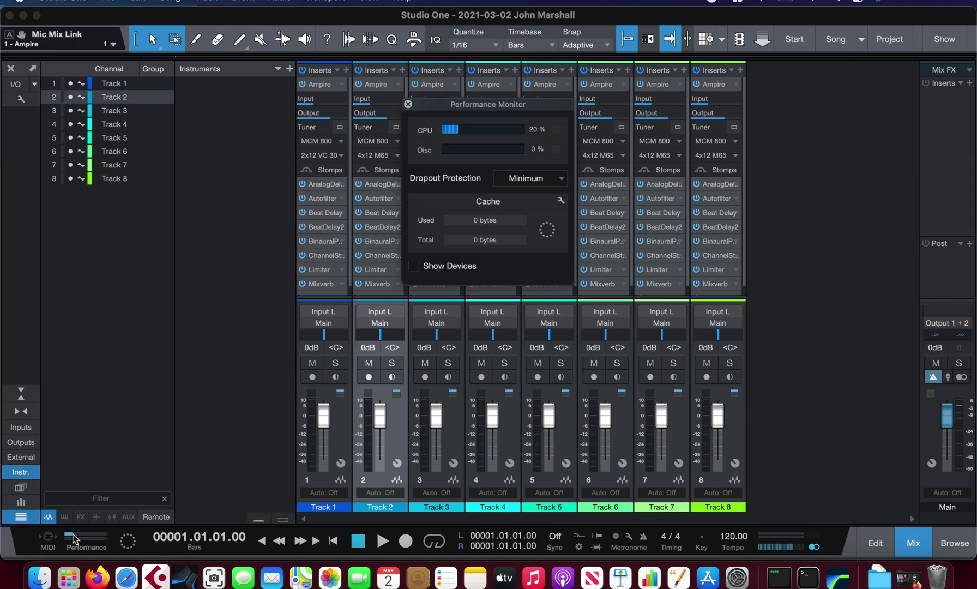
pyautogui.click(408, 105)
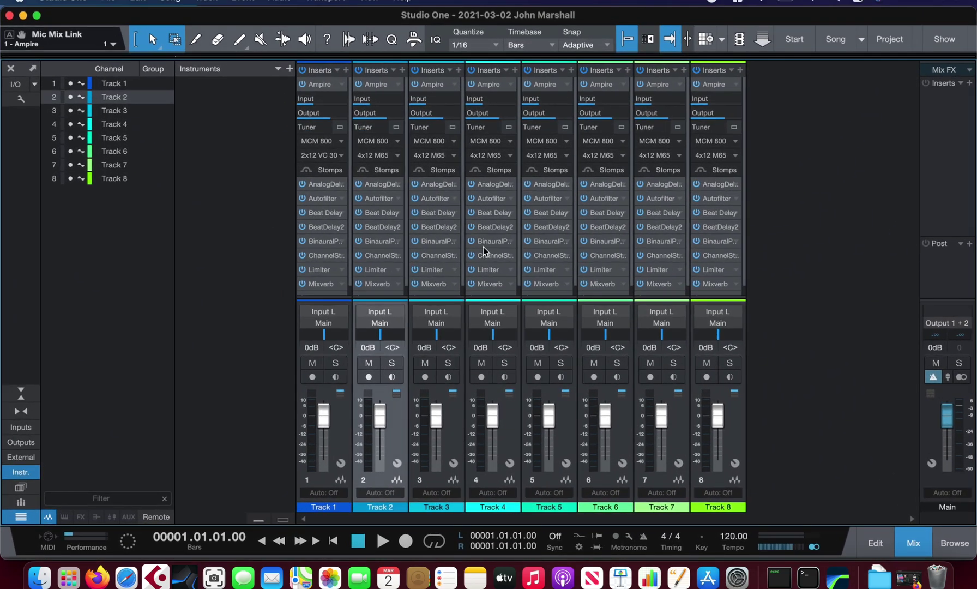
pyautogui.press('F4')
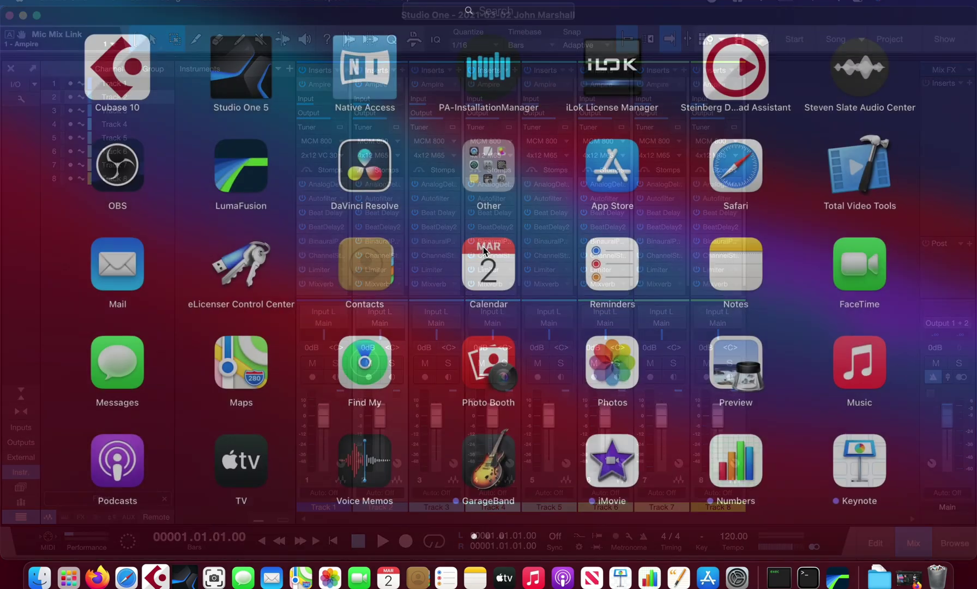
pyautogui.press('Escape')
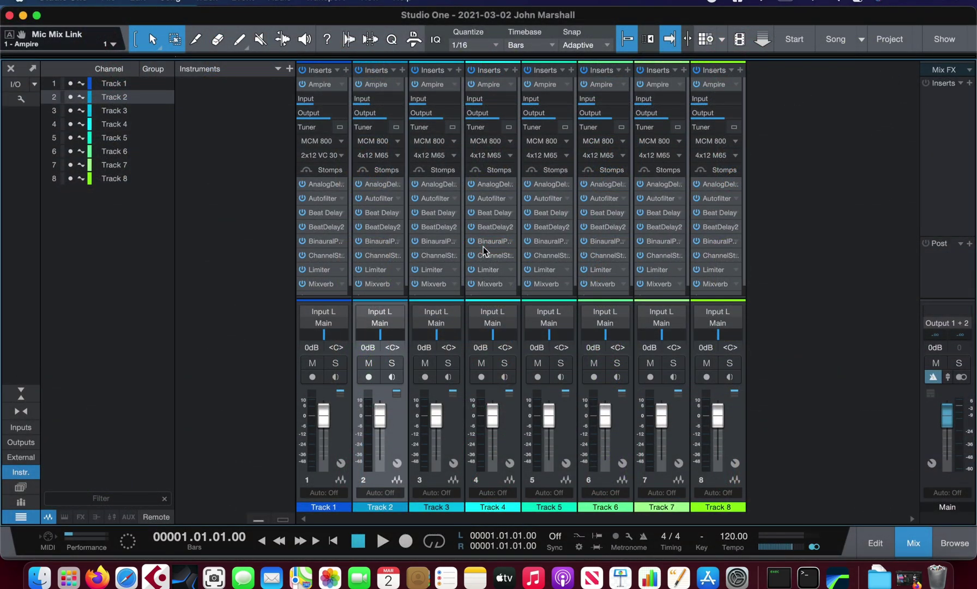